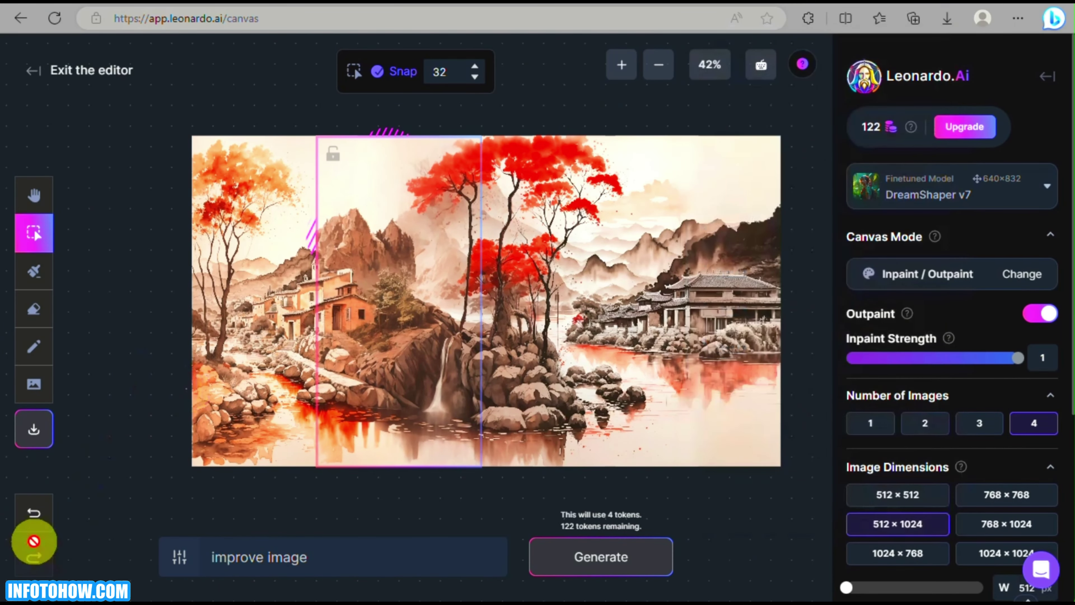
- Undo the waterfall generation in the middle section of the panorama
{"action": "left_click", "coordinate": [32, 513]}
- Undo the canvas edits repeatedly until the canvas is empty
{"action": "left_click", "coordinate": [33, 515]}
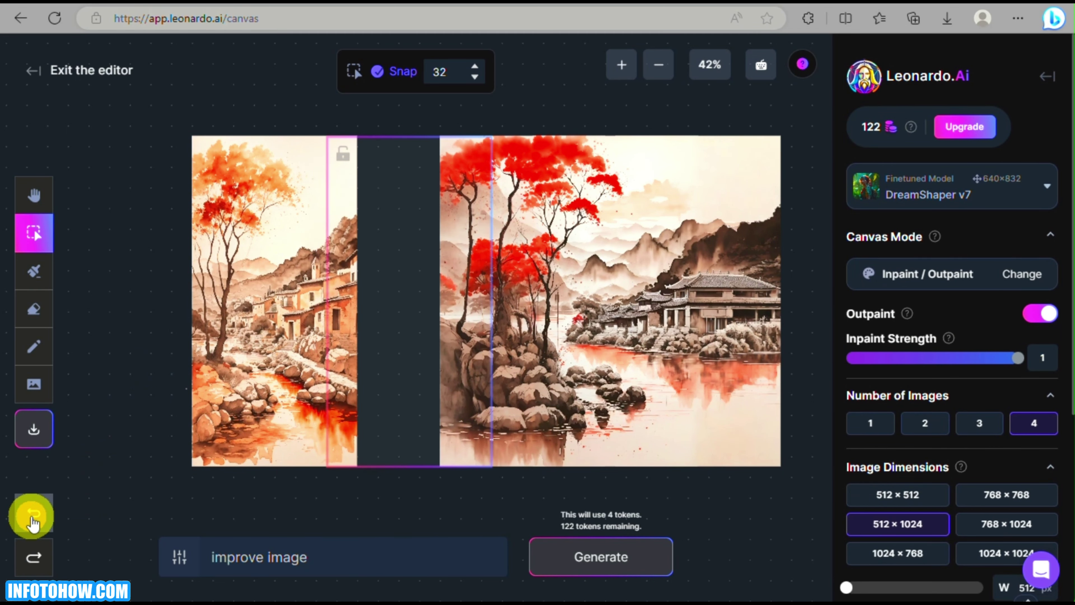
{"action": "left_click", "coordinate": [33, 514]}
{"action": "left_click", "coordinate": [33, 515]}
{"action": "left_click", "coordinate": [33, 515]}
{"action": "left_click", "coordinate": [32, 517]}
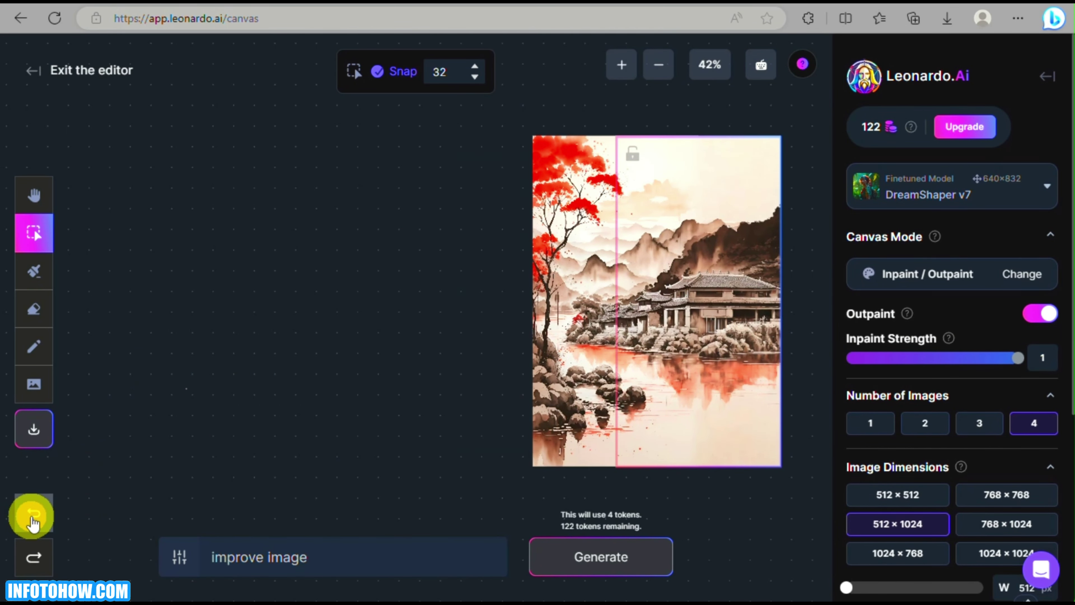
{"action": "left_click", "coordinate": [31, 517]}
{"action": "left_click", "coordinate": [32, 517]}
{"action": "left_click", "coordinate": [32, 517]}
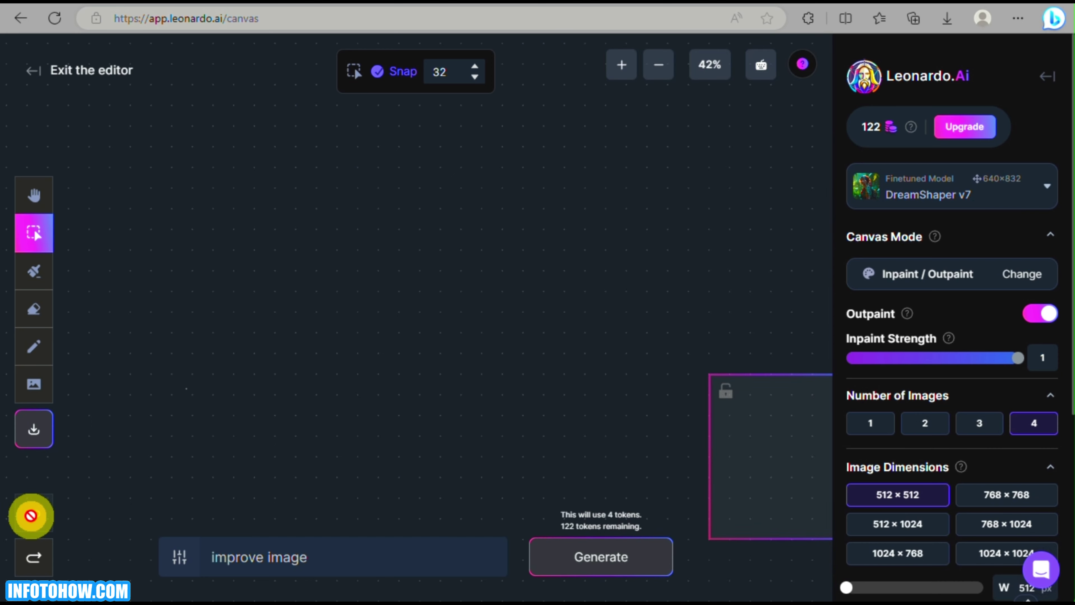
- Redo to bring the red-tree painting back onto the canvas
{"action": "left_click", "coordinate": [34, 558]}
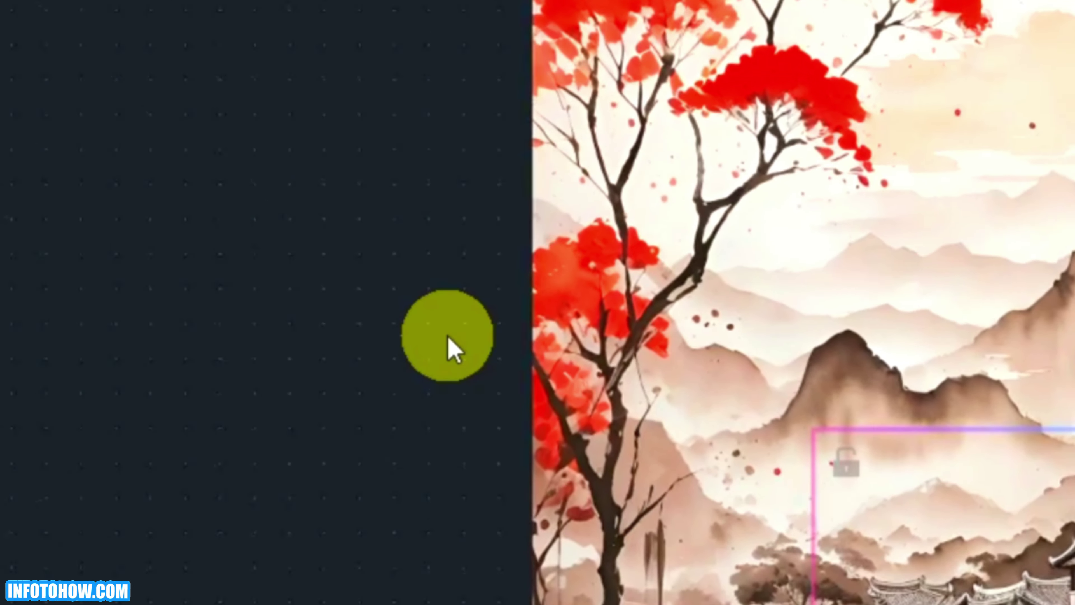
{"action": "scroll", "coordinate": [454, 350], "scroll_direction": "down", "scroll_amount": 3}
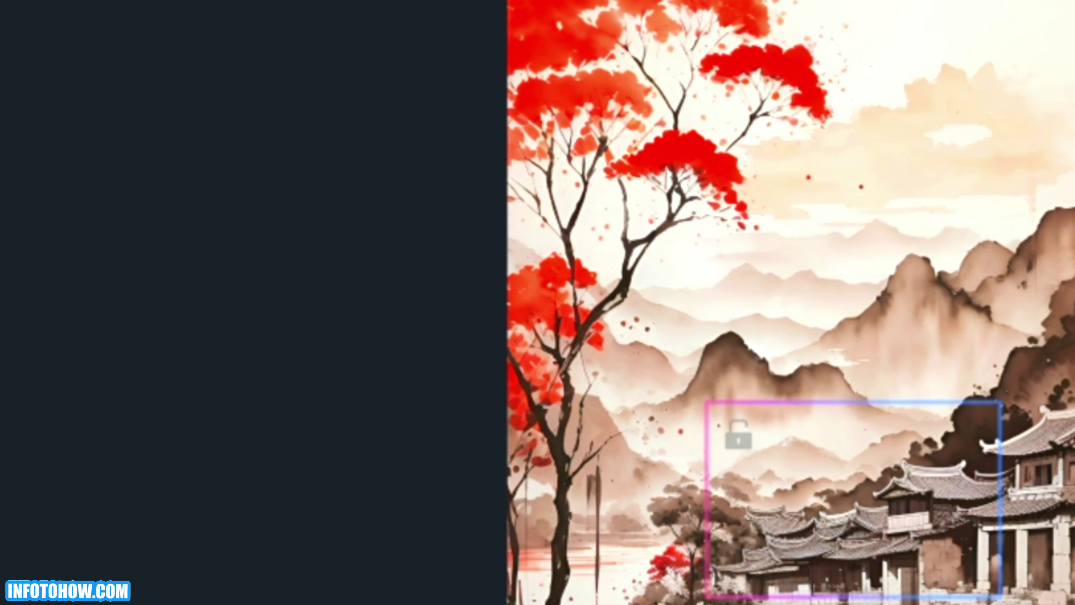
{"action": "key", "text": "ctrl+shift+z"}
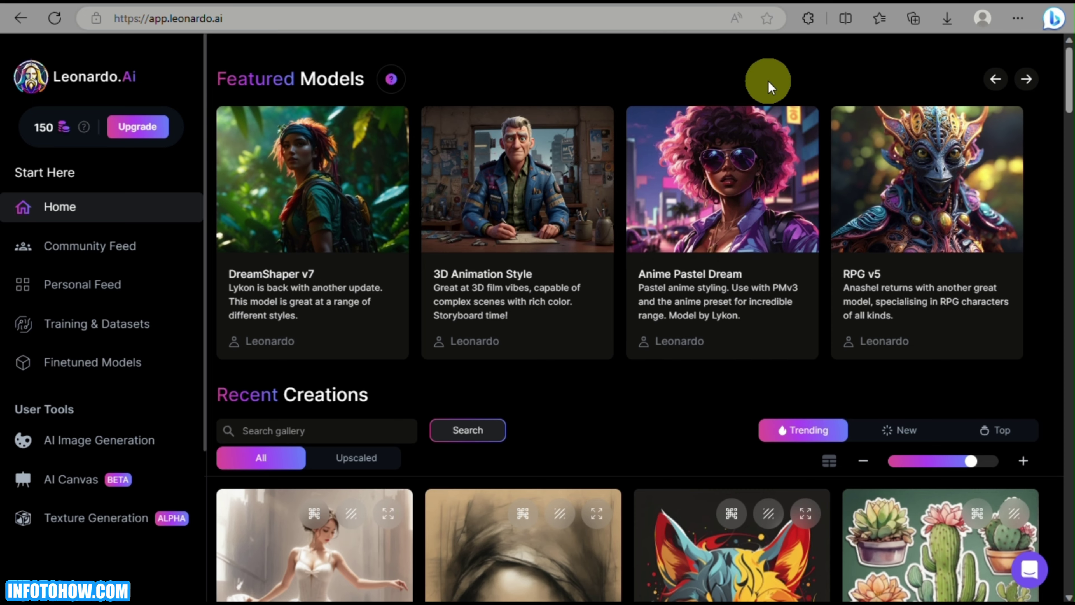
- Open the AI Canvas editor from User Tools on an empty 512 × 512 frame
{"action": "scroll", "coordinate": [626, 317], "scroll_direction": "down", "scroll_amount": 10}
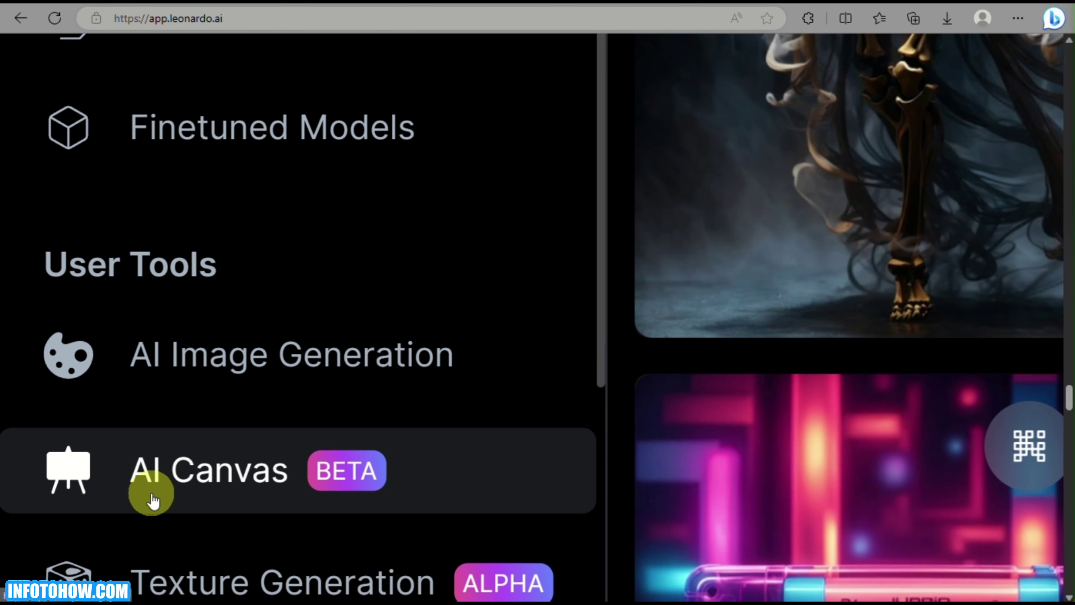
{"action": "left_click", "coordinate": [153, 500]}
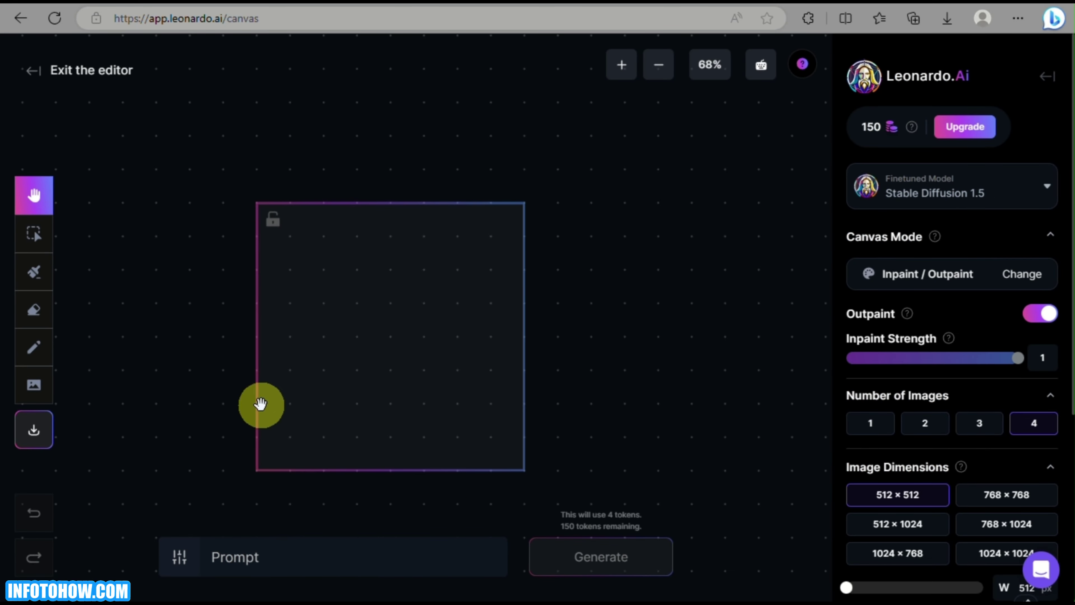
{"action": "scroll", "coordinate": [343, 329], "scroll_direction": "down", "scroll_amount": 2}
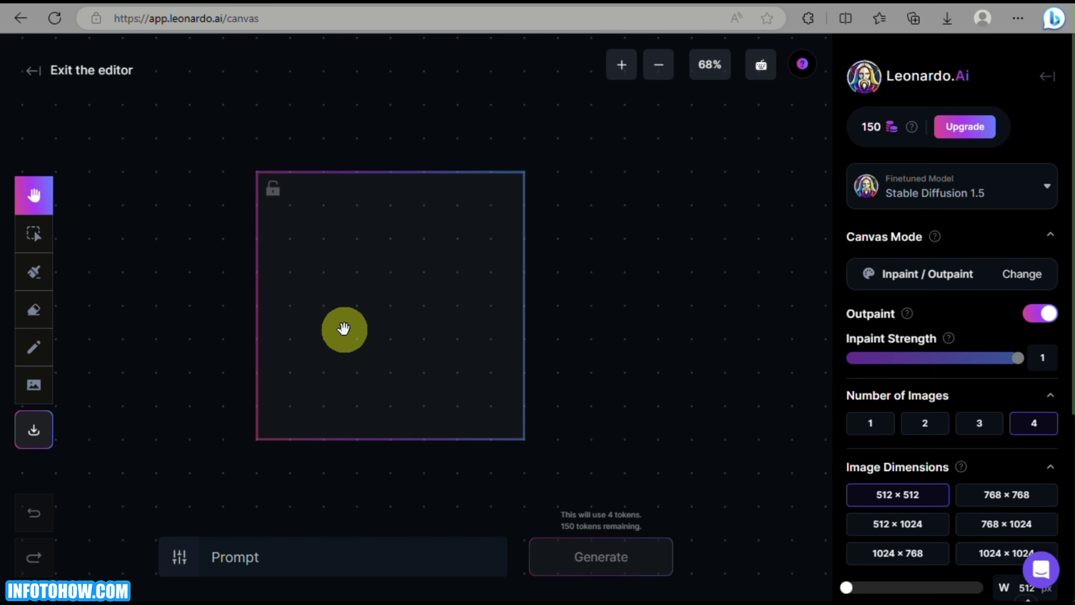
{"action": "scroll", "coordinate": [344, 329], "scroll_direction": "left", "scroll_amount": 1}
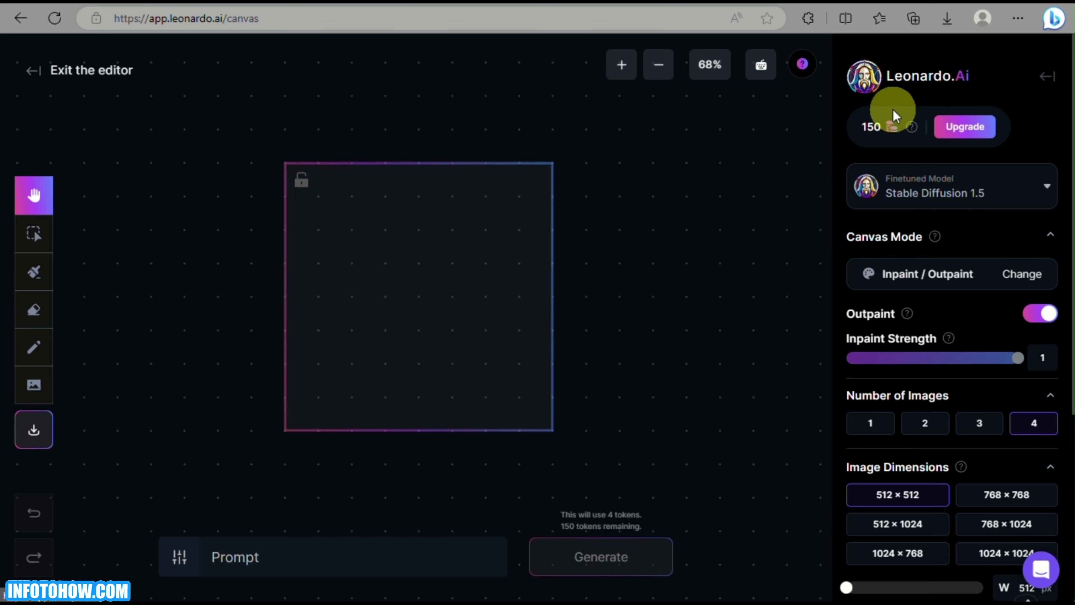
- Switch the model to Leonardo Diffusion and bring up the Canvas Mode choices
{"action": "left_click", "coordinate": [977, 199]}
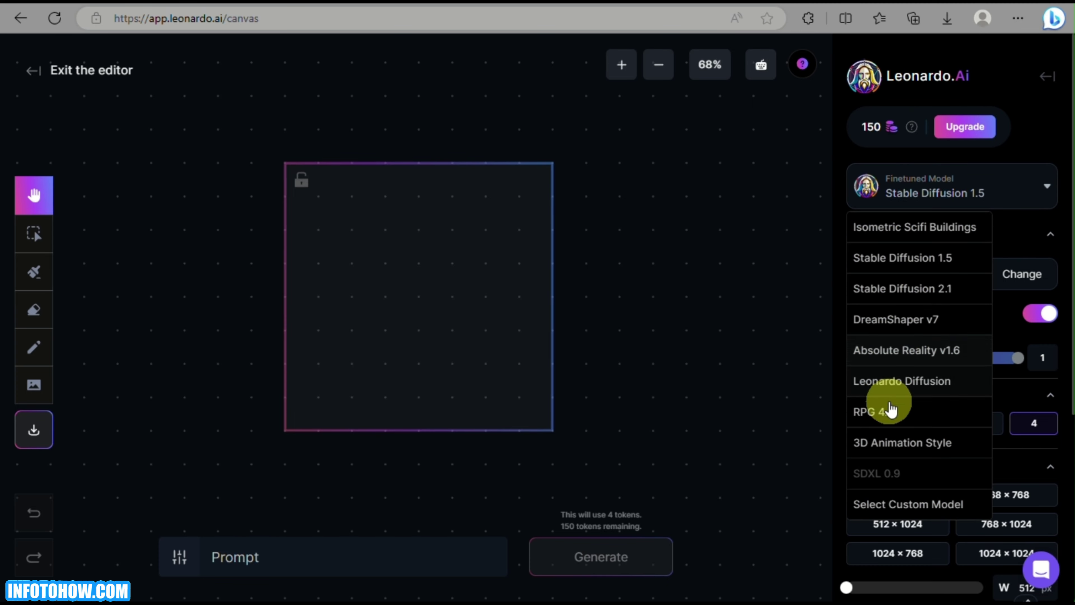
{"action": "left_click", "coordinate": [893, 381]}
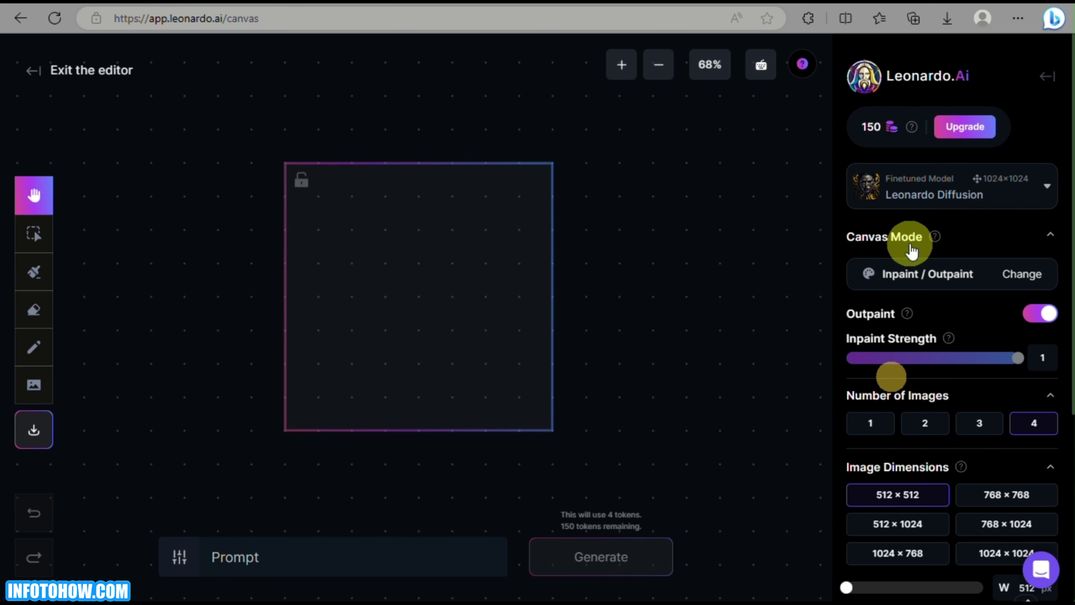
{"action": "left_click", "coordinate": [919, 280]}
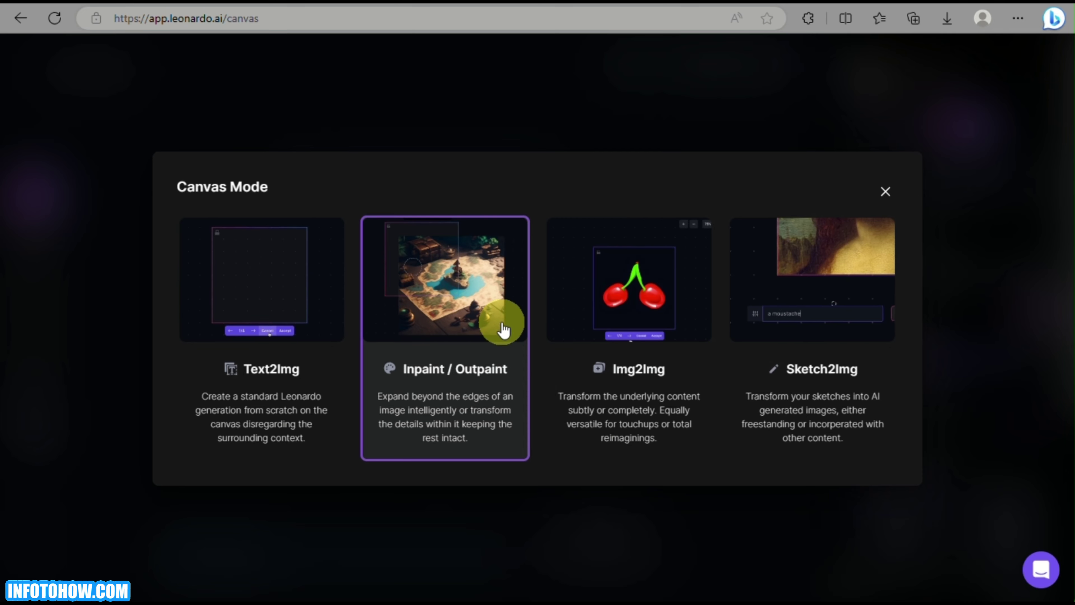
- Close the Canvas Mode chooser, staying in Inpaint / Outpaint, and review the generation settings
{"action": "left_click", "coordinate": [885, 191]}
{"action": "scroll", "coordinate": [940, 373], "scroll_direction": "down", "scroll_amount": 4}
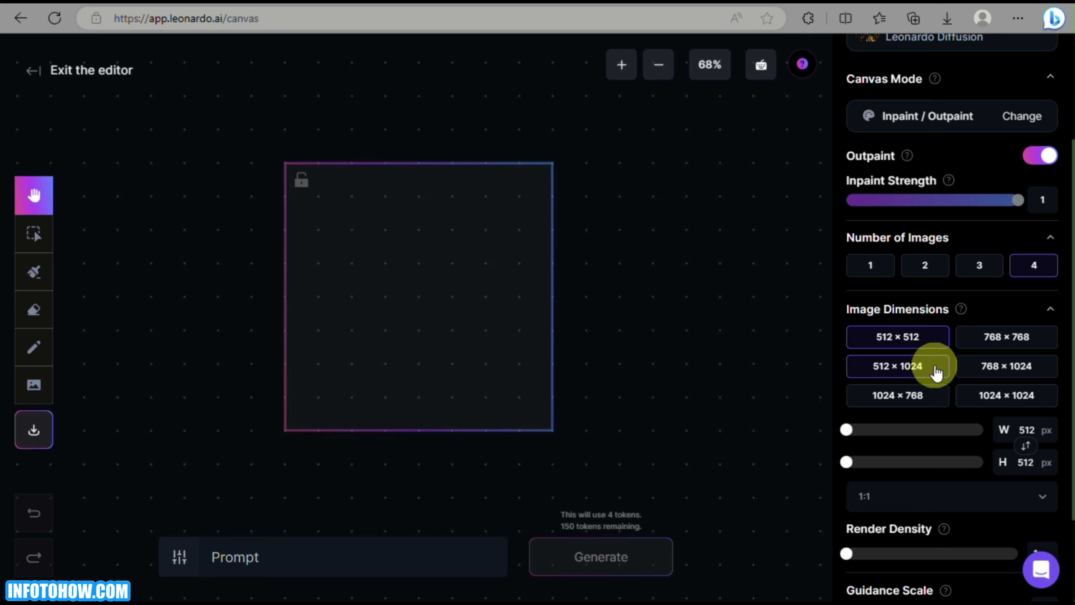
{"action": "scroll", "coordinate": [924, 444], "scroll_direction": "down", "scroll_amount": 3}
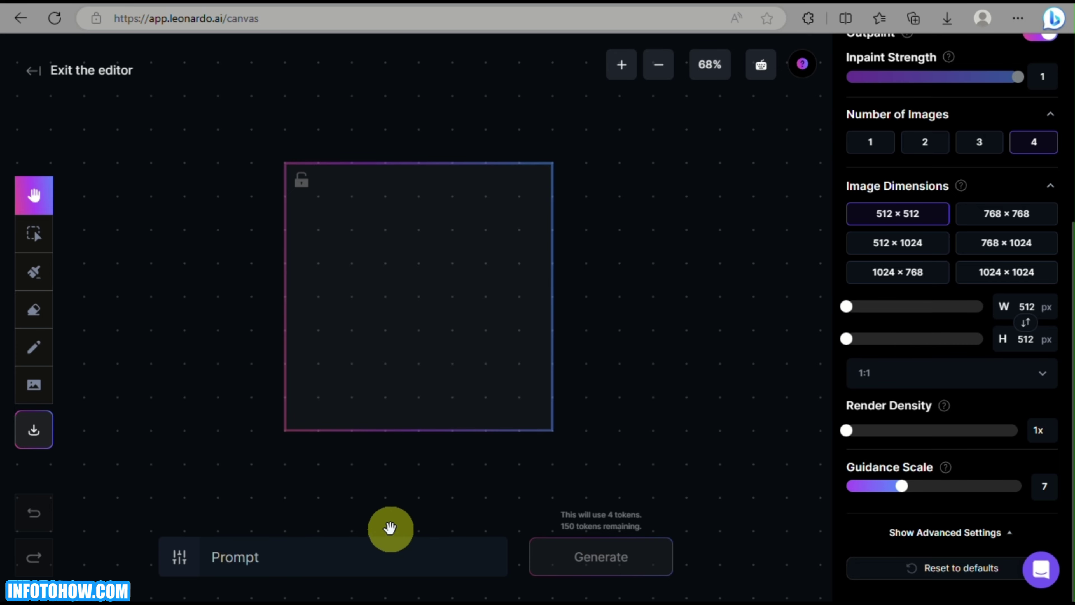
- Try the image source options, cancelling a file pick and closing the community image browser
{"action": "left_click", "coordinate": [36, 384]}
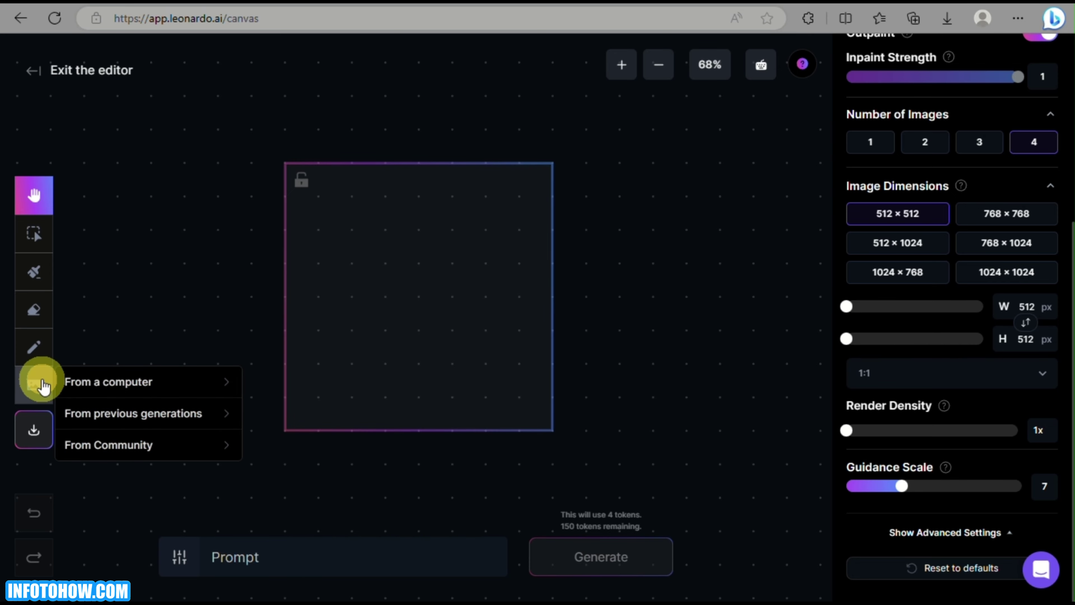
{"action": "left_click", "coordinate": [128, 383]}
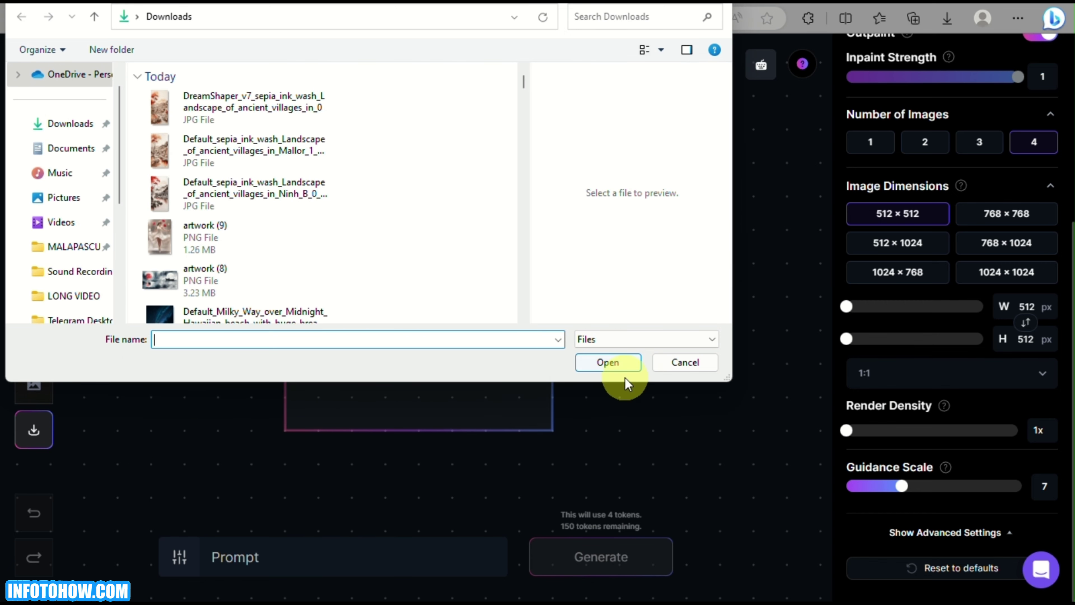
{"action": "left_click", "coordinate": [677, 363]}
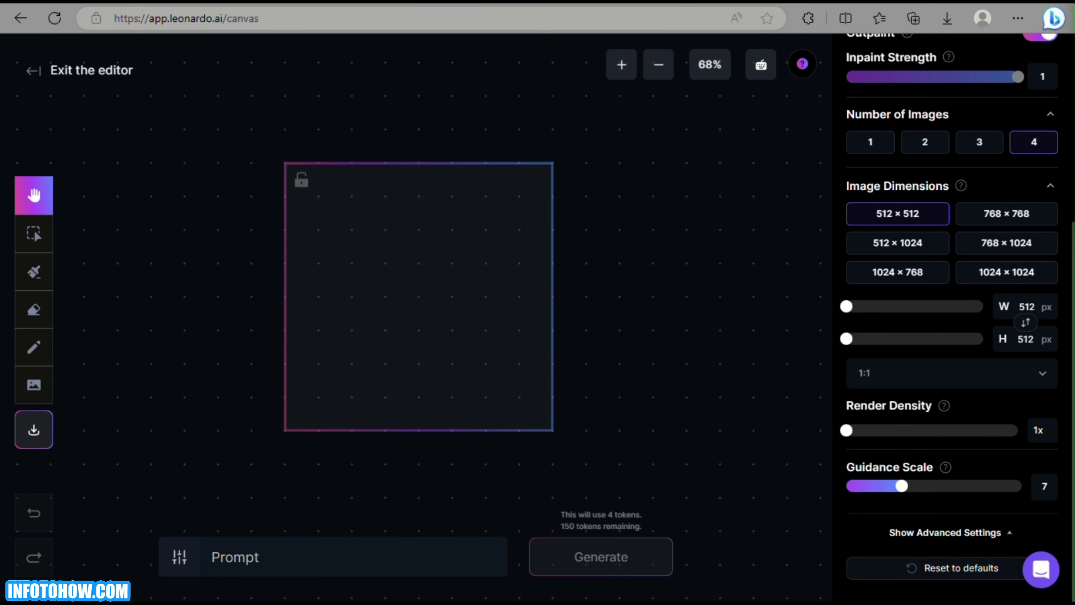
{"action": "left_click", "coordinate": [34, 385]}
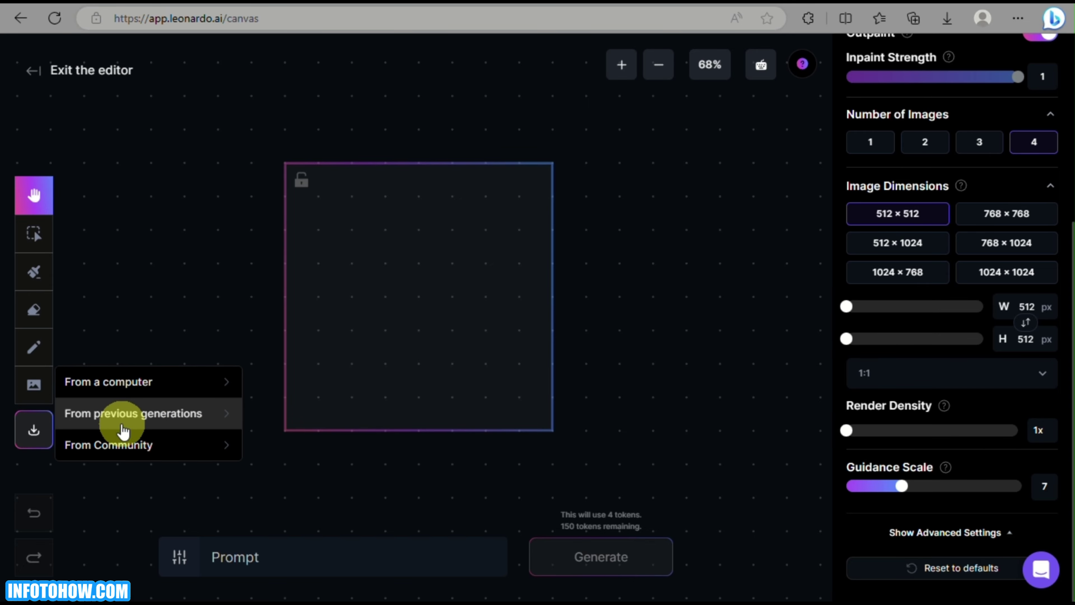
{"action": "left_click", "coordinate": [125, 443]}
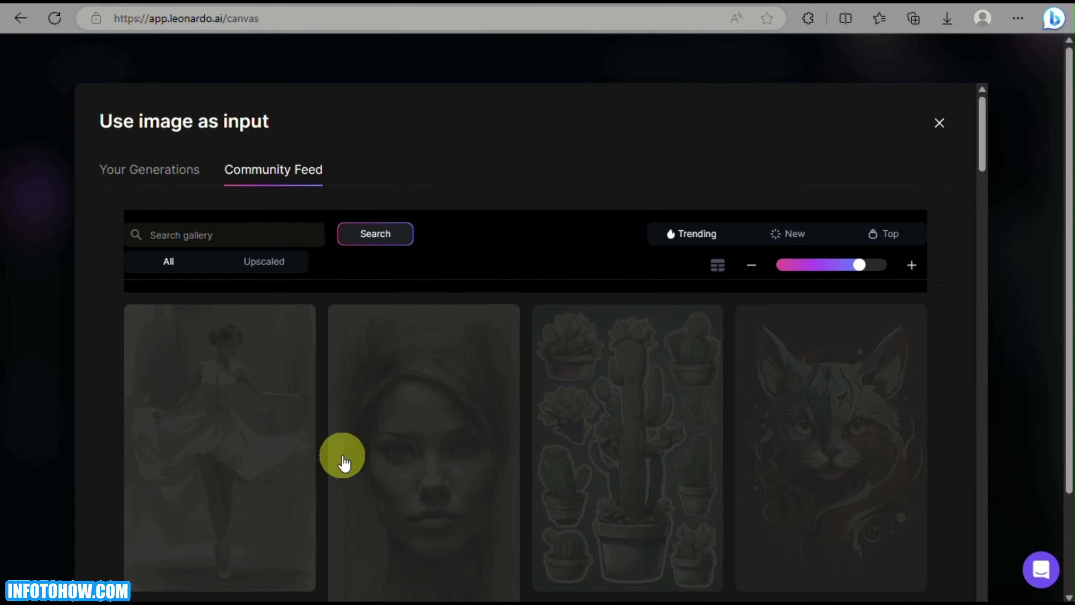
{"action": "scroll", "coordinate": [344, 461], "scroll_direction": "down", "scroll_amount": 15}
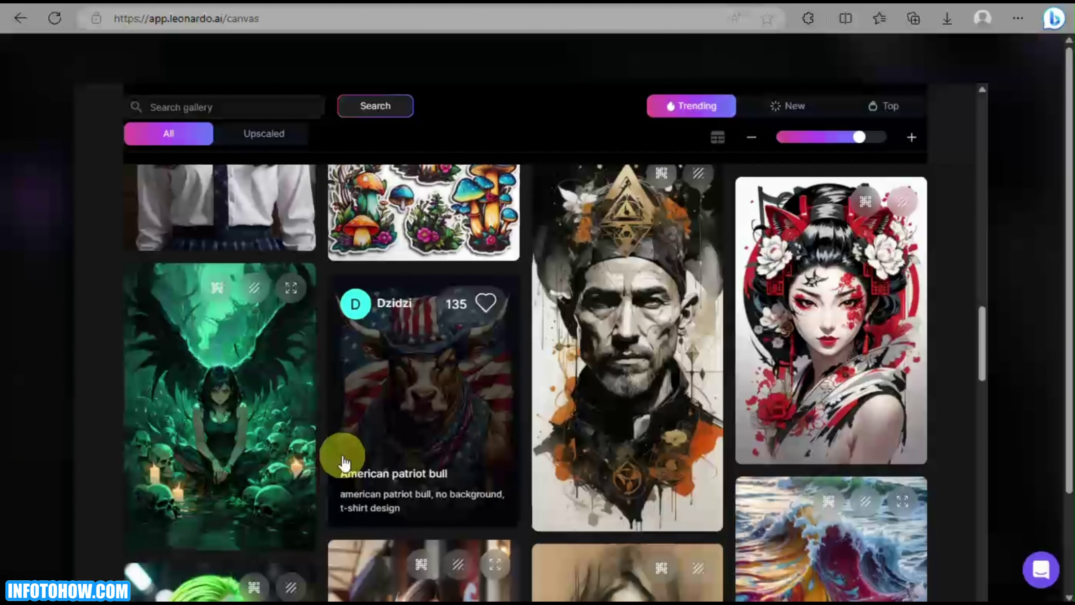
{"action": "left_click", "coordinate": [1033, 270]}
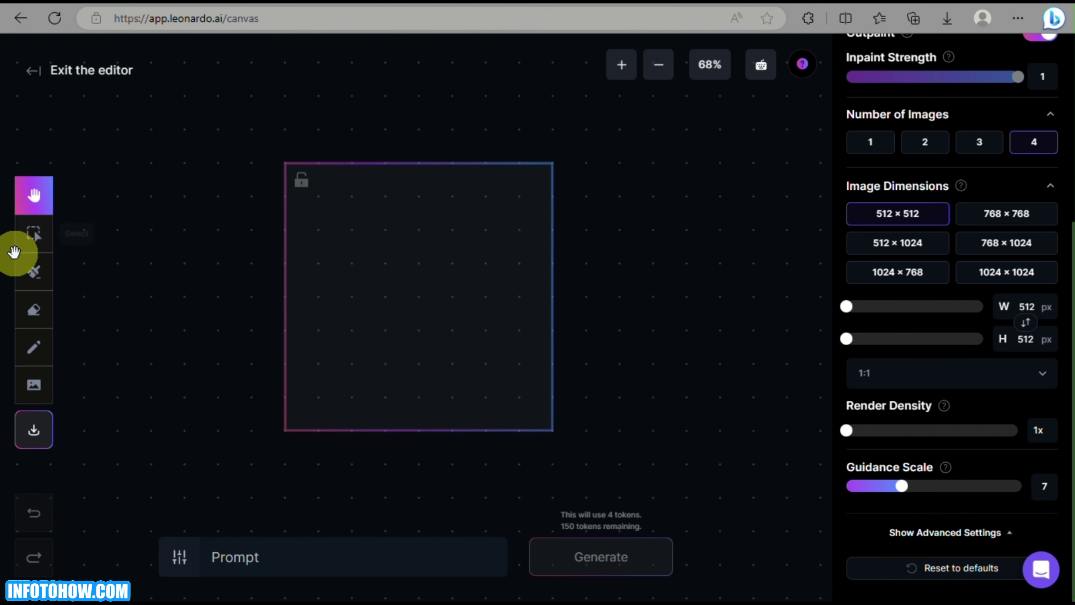
- Upload the sepia ink-wash village landscape JPG from the computer onto the canvas
{"action": "left_click", "coordinate": [36, 402]}
{"action": "left_click", "coordinate": [95, 379]}
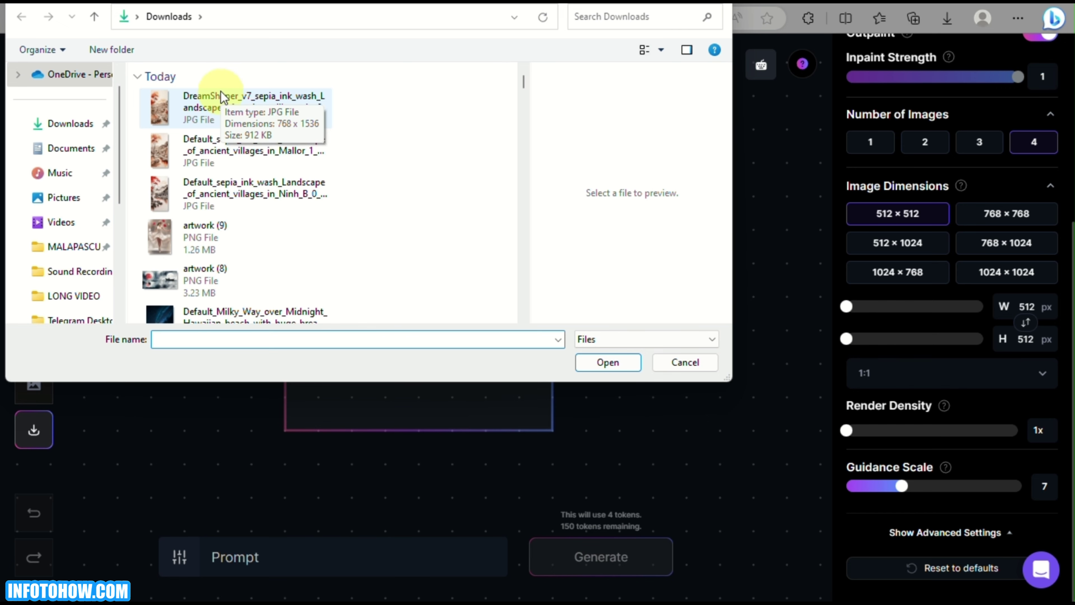
{"action": "left_click", "coordinate": [210, 197]}
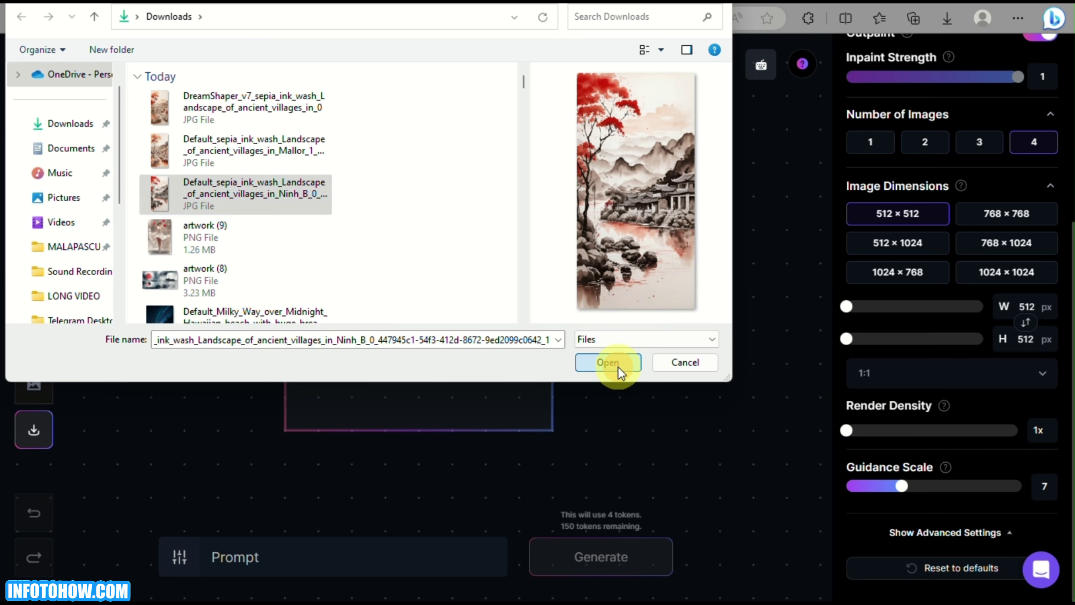
{"action": "left_click", "coordinate": [618, 366]}
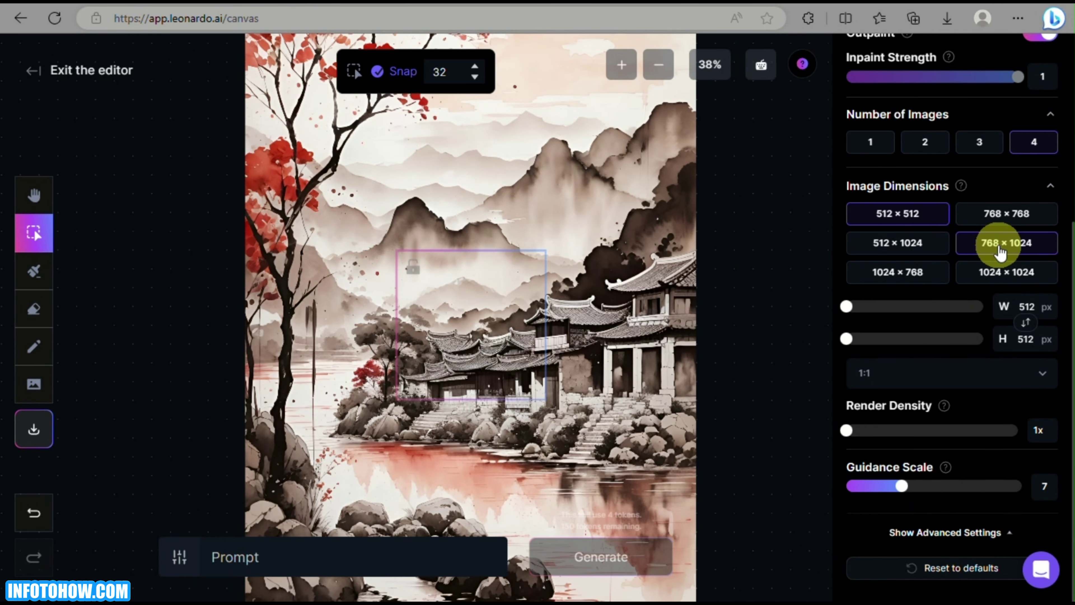
- Set the generation frame size to 512 × 1024
{"action": "left_click", "coordinate": [996, 244]}
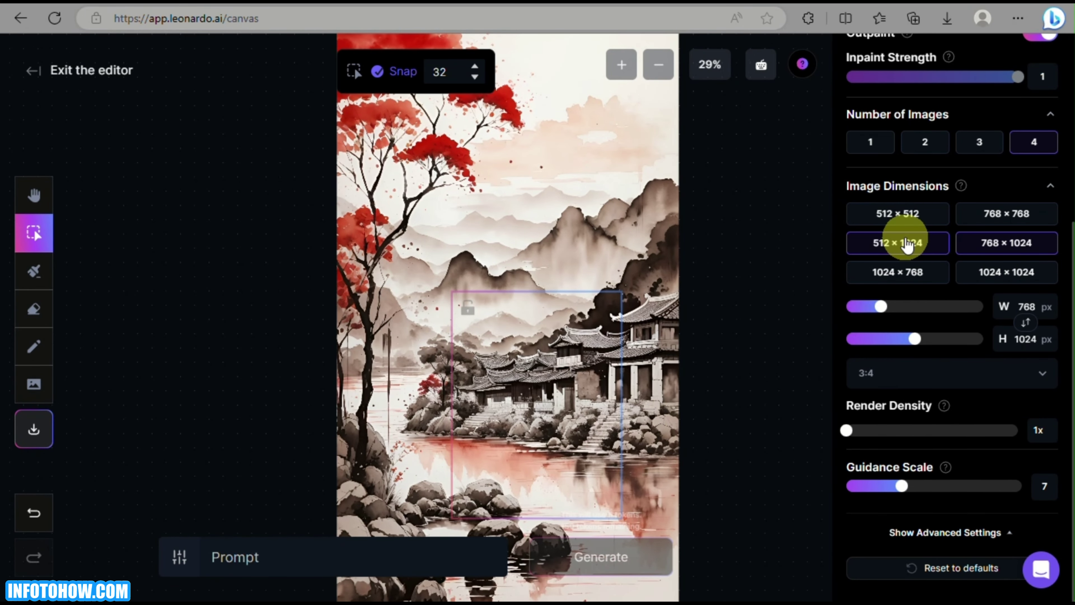
{"action": "left_click", "coordinate": [904, 242]}
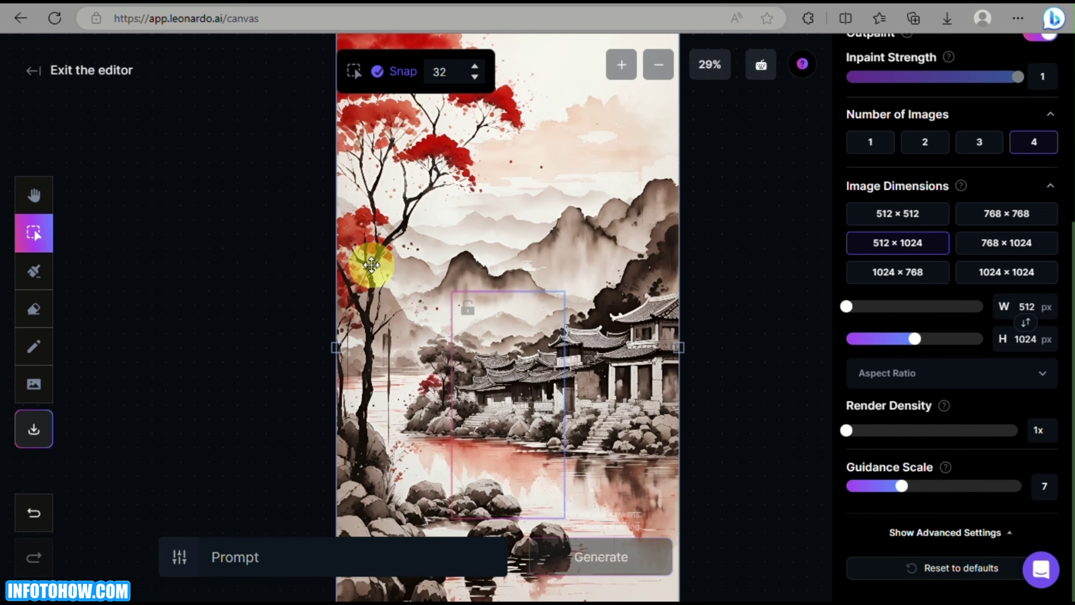
{"action": "scroll", "coordinate": [371, 265], "scroll_direction": "down", "scroll_amount": 1}
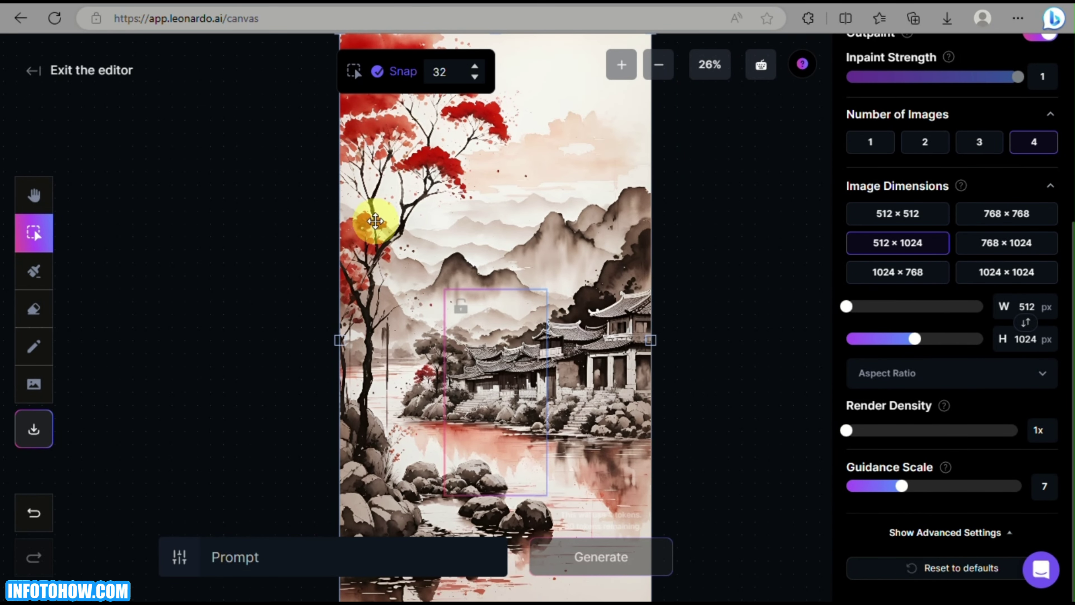
{"action": "scroll", "coordinate": [375, 221], "scroll_direction": "up", "scroll_amount": 2}
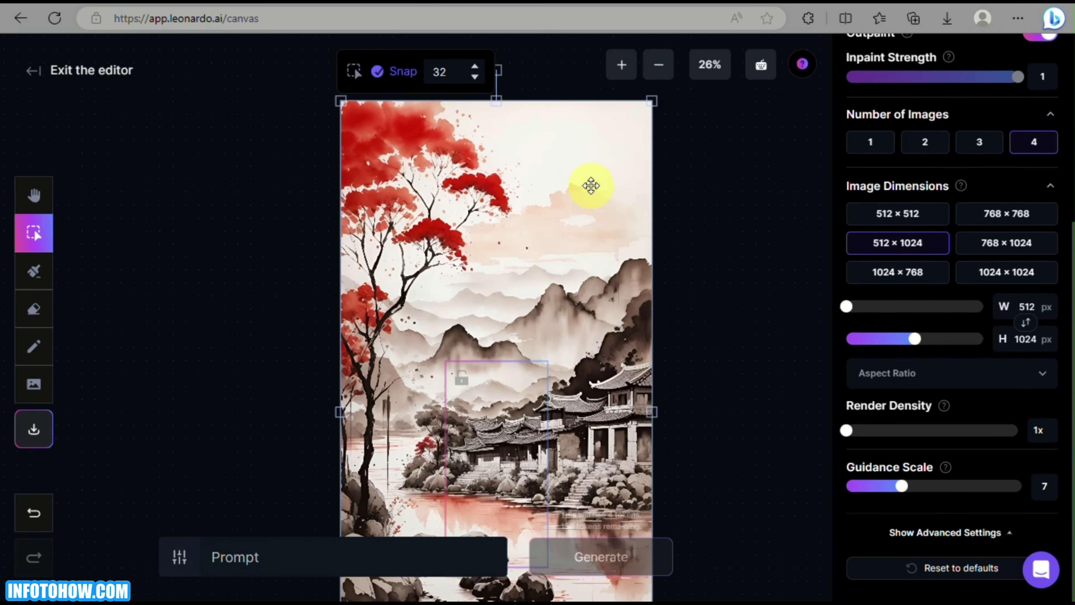
- Shrink and reposition the landscape image on the canvas
{"action": "left_click_drag", "start_coordinate": [650, 108], "coordinate": [476, 448]}
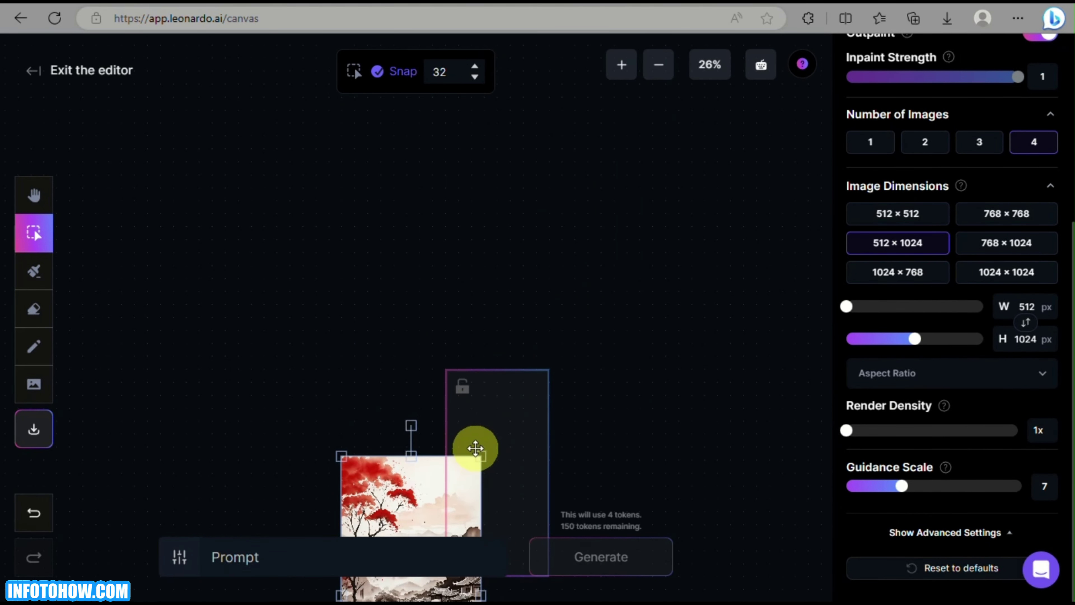
{"action": "left_click_drag", "start_coordinate": [361, 495], "coordinate": [322, 218]}
{"action": "left_click_drag", "start_coordinate": [467, 405], "coordinate": [419, 256]}
{"action": "left_click", "coordinate": [340, 252]}
{"action": "left_click_drag", "start_coordinate": [310, 180], "coordinate": [357, 279]}
{"action": "left_click_drag", "start_coordinate": [370, 320], "coordinate": [363, 269]}
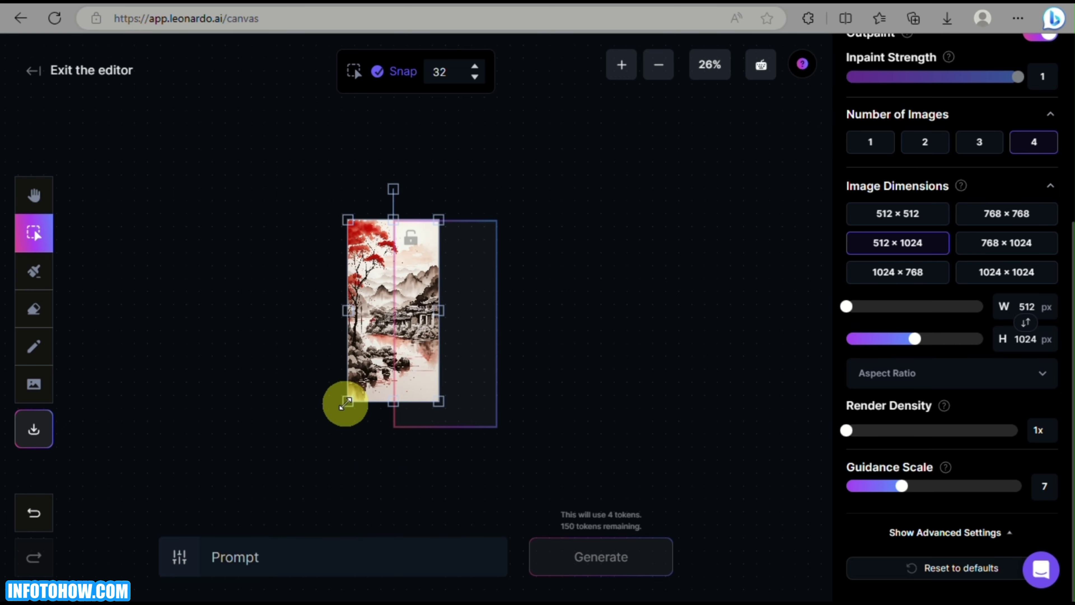
{"action": "left_click_drag", "start_coordinate": [348, 401], "coordinate": [336, 426]}
{"action": "scroll", "coordinate": [475, 342], "scroll_direction": "up", "scroll_amount": 1}
{"action": "scroll", "coordinate": [475, 342], "scroll_direction": "up", "scroll_amount": 7}
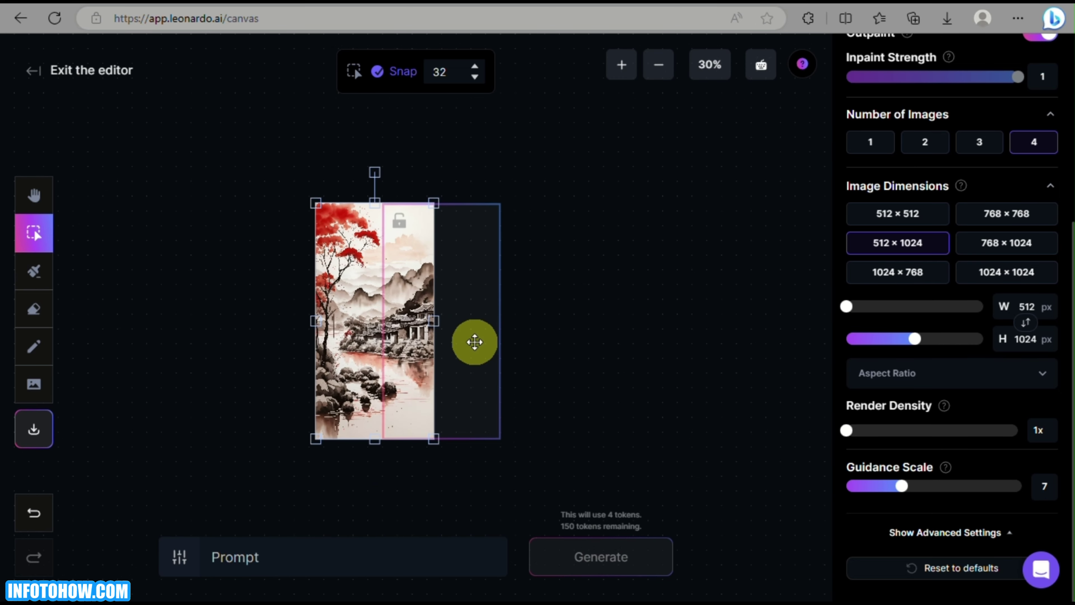
{"action": "scroll", "coordinate": [475, 342], "scroll_direction": "up", "scroll_amount": 5}
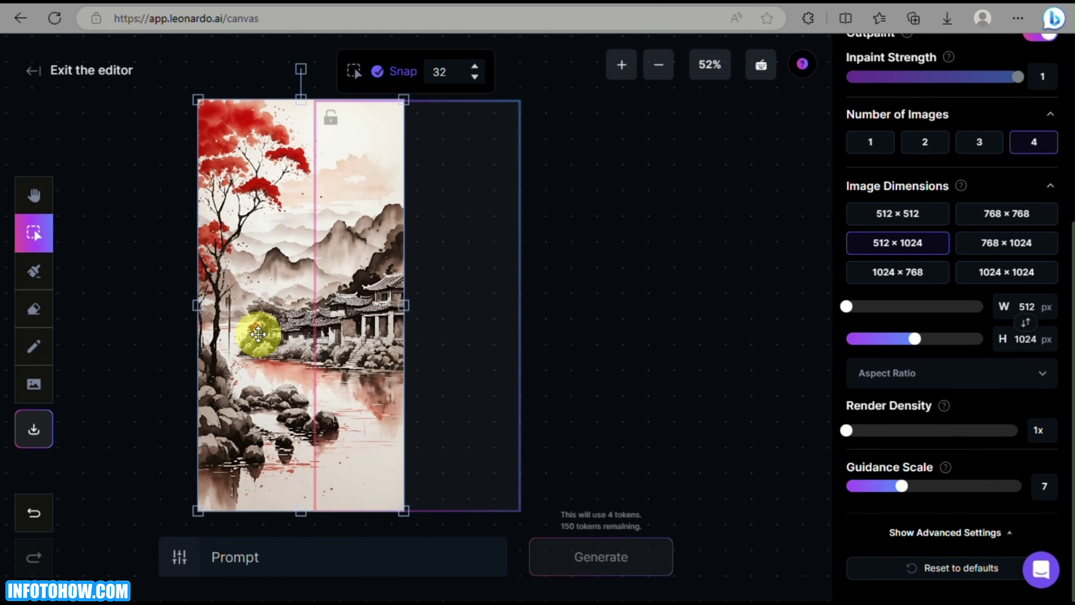
- Place the generation frame over the image's right half, extending into blank canvas
{"action": "left_click_drag", "start_coordinate": [436, 361], "coordinate": [639, 375]}
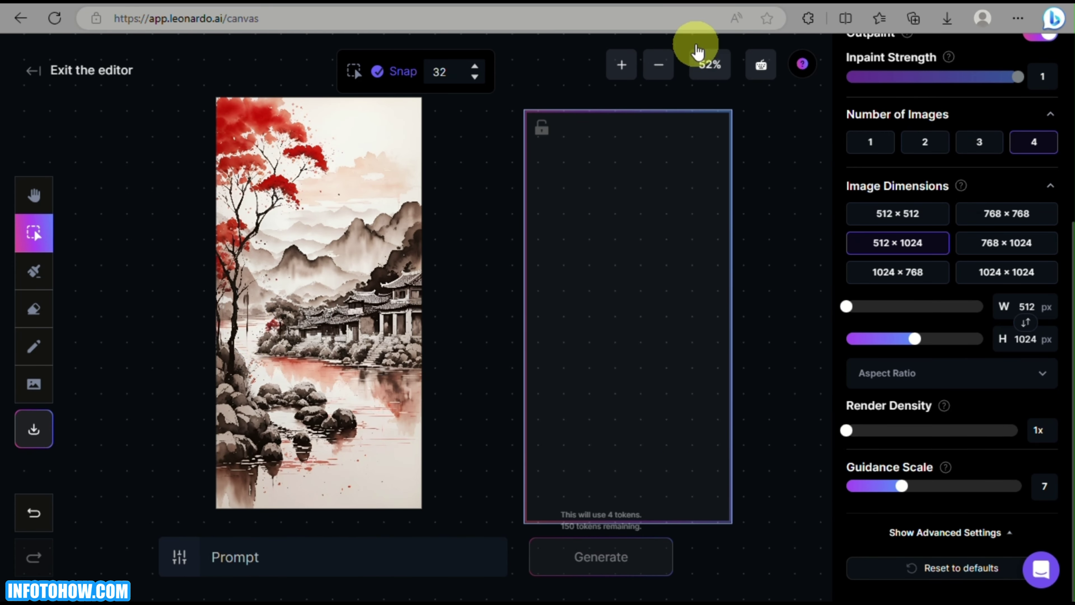
{"action": "left_click_drag", "start_coordinate": [635, 444], "coordinate": [432, 432]}
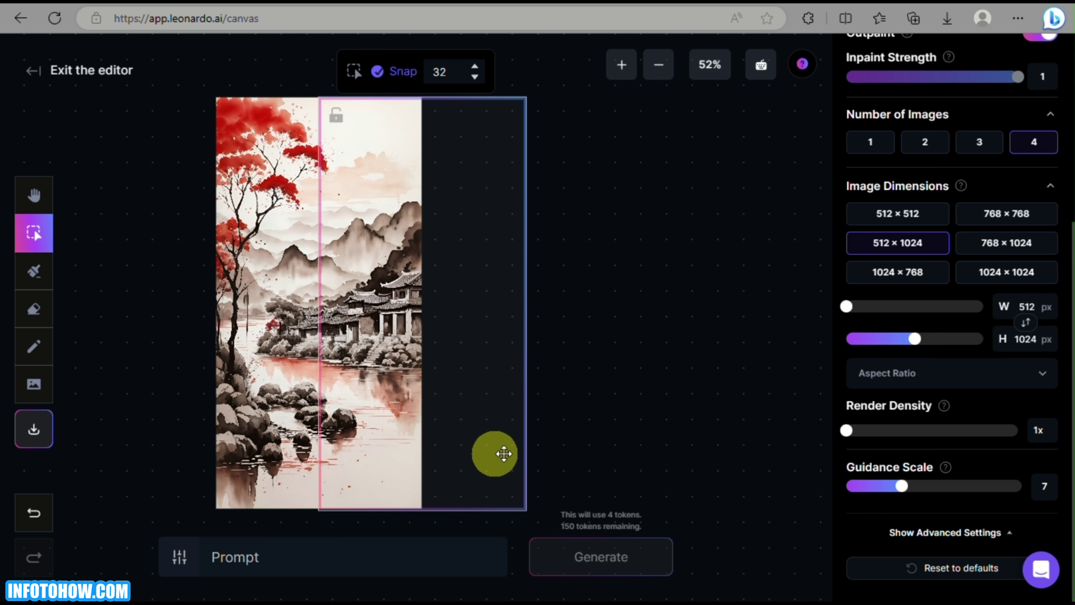
{"action": "left_click", "coordinate": [329, 567]}
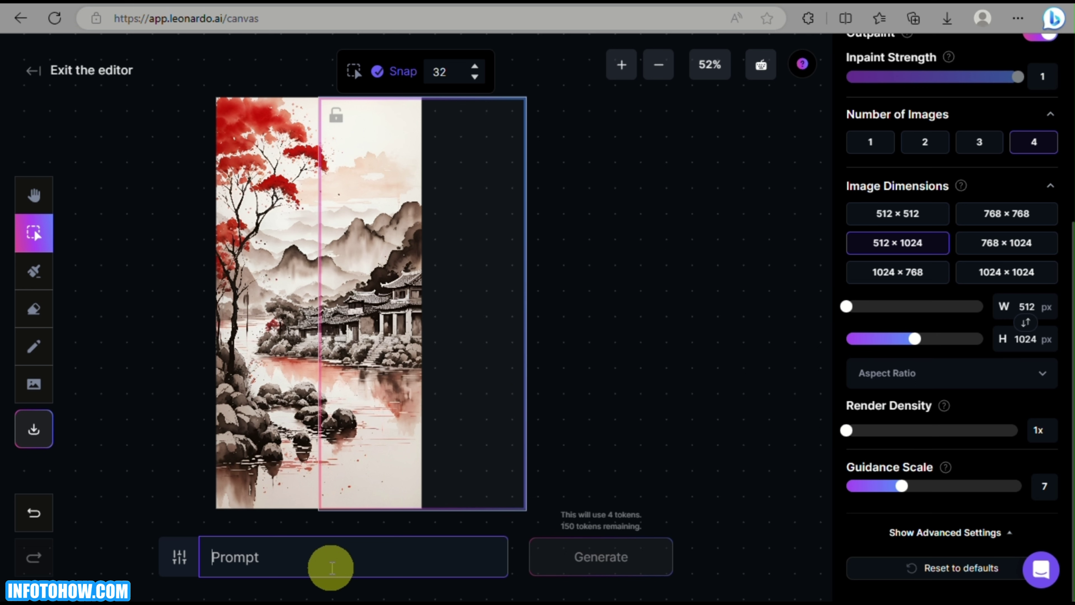
- Generate a rightward outpaint extension with the prompt 'extend image'
{"action": "type", "text": "extend image"}
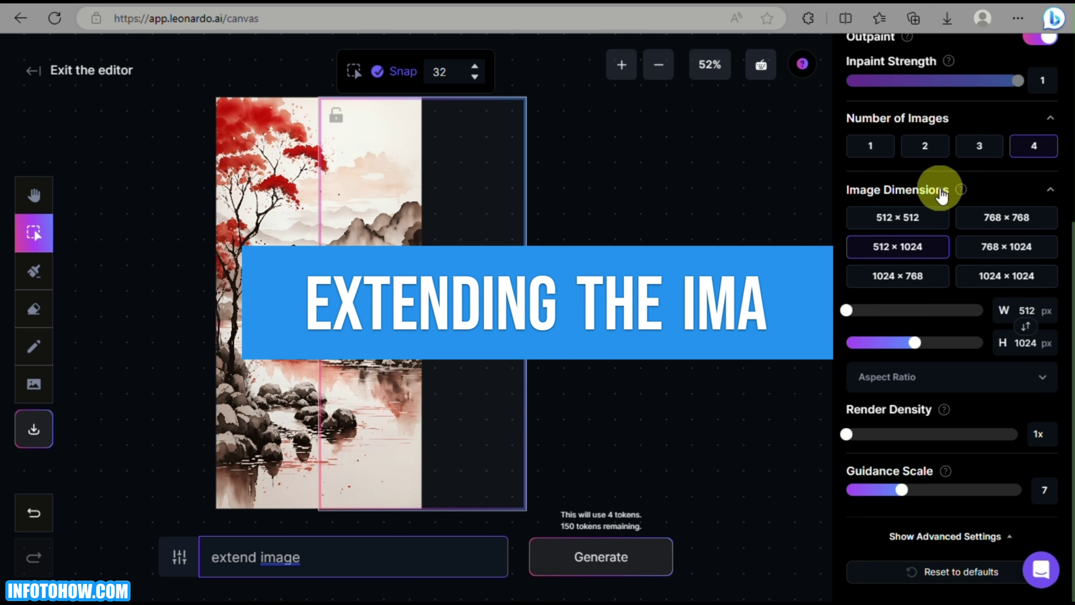
{"action": "scroll", "coordinate": [936, 192], "scroll_direction": "up", "scroll_amount": 5}
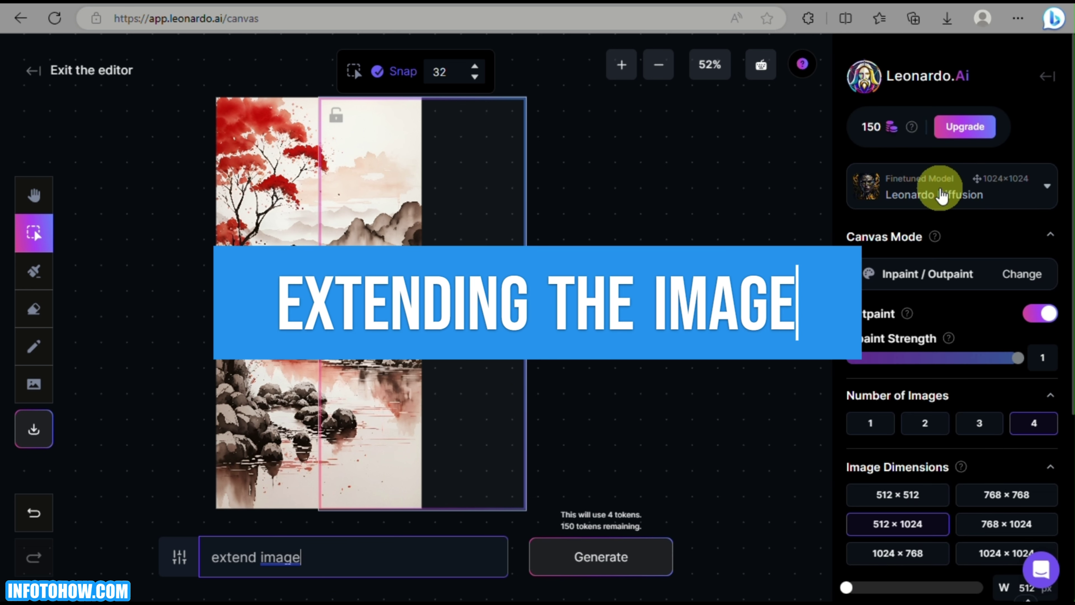
{"action": "left_click", "coordinate": [597, 563]}
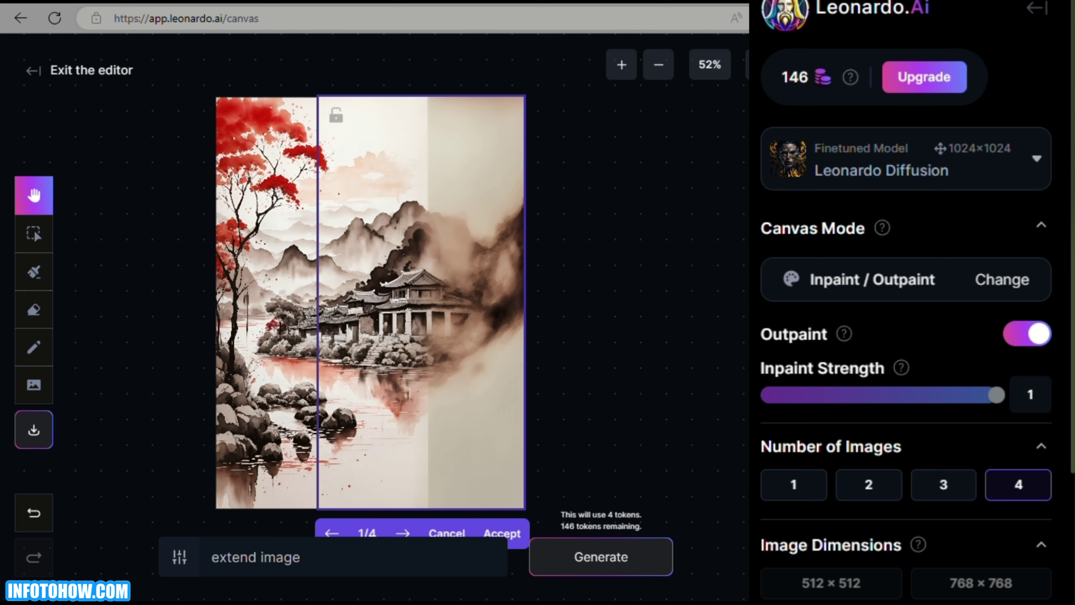
- Preview all four extension variants, return to option 1, and open the model list
{"action": "left_click", "coordinate": [406, 532]}
{"action": "left_click", "coordinate": [407, 532]}
{"action": "left_click", "coordinate": [407, 531]}
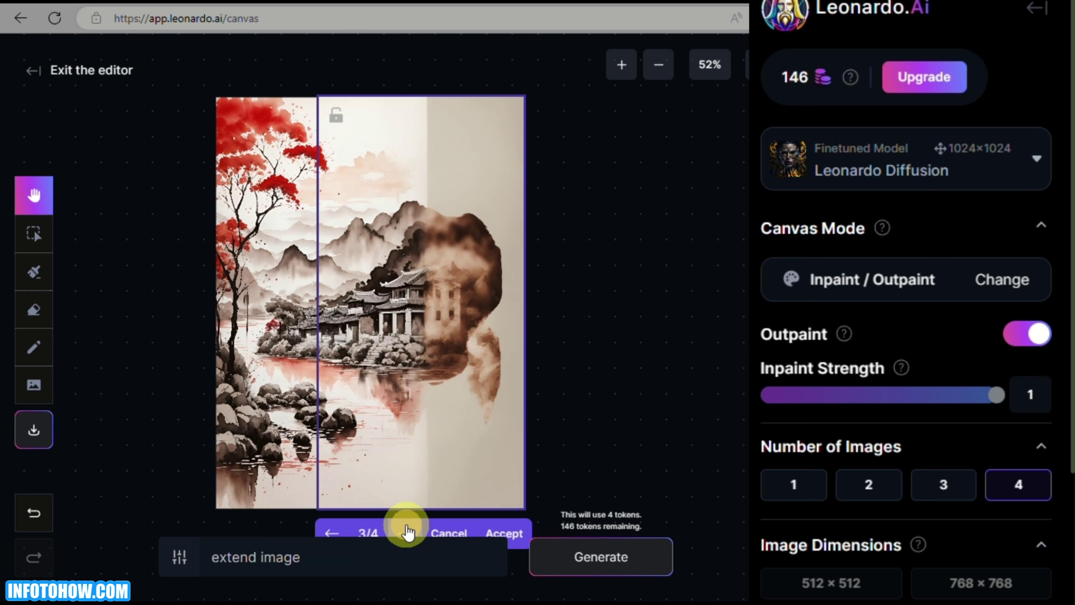
{"action": "left_click", "coordinate": [407, 532]}
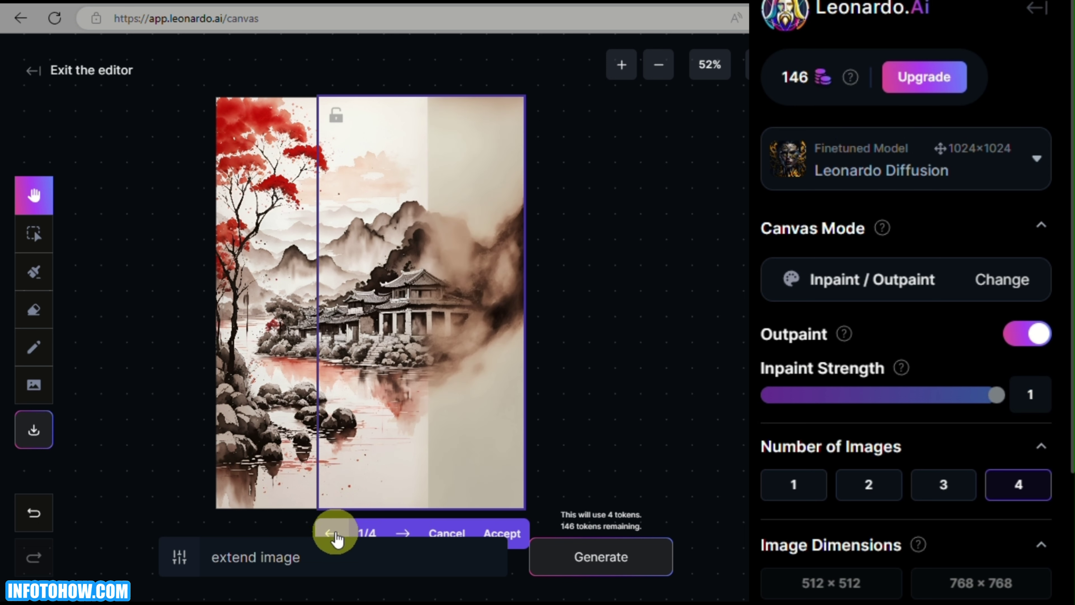
{"action": "scroll", "coordinate": [391, 365], "scroll_direction": "down", "scroll_amount": 1}
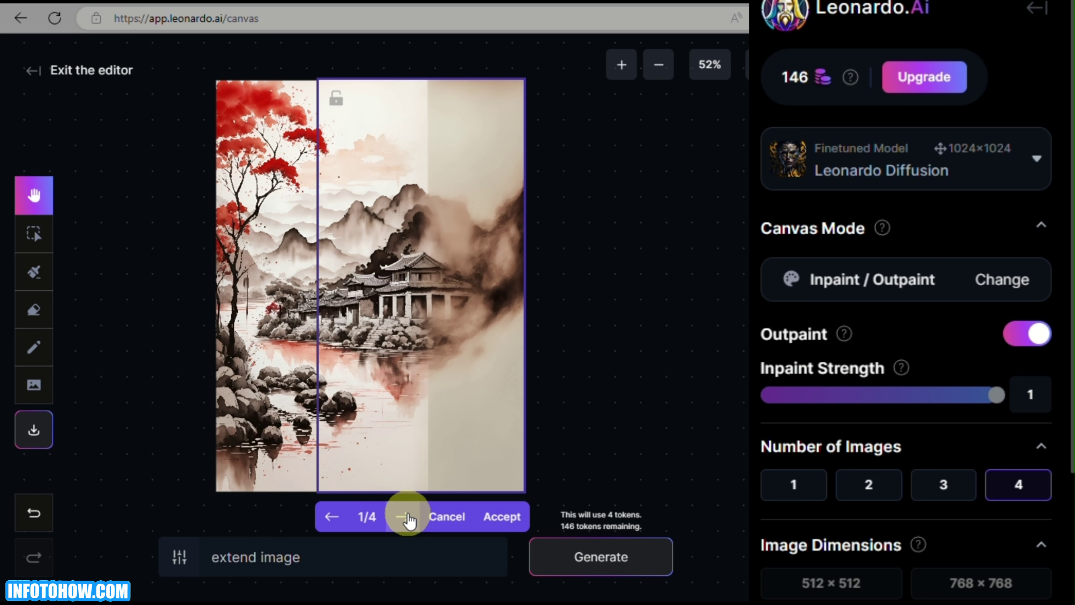
{"action": "left_click", "coordinate": [880, 176]}
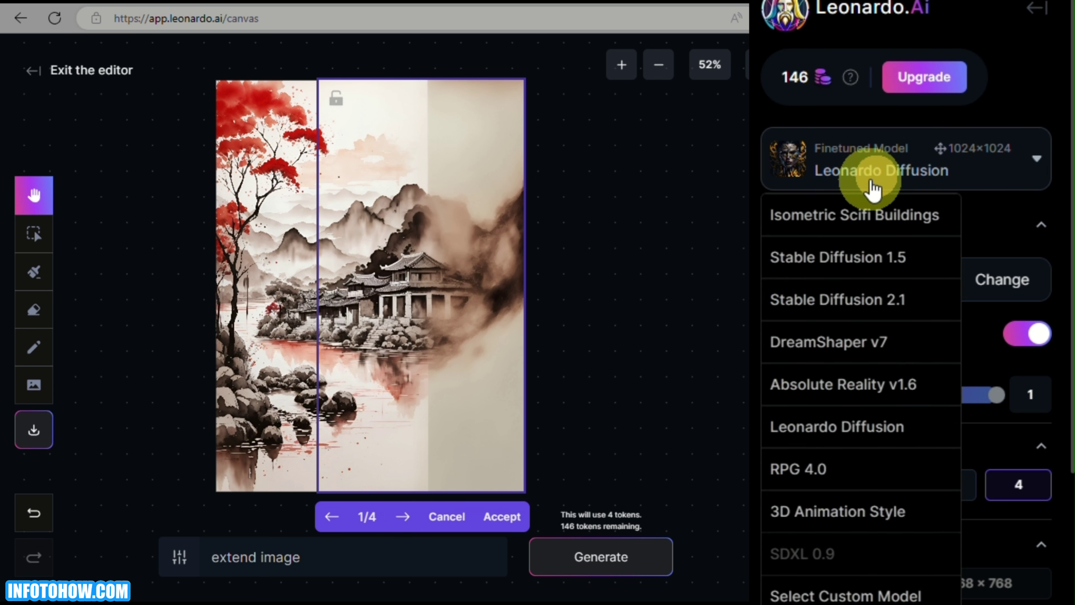
- Switch to DreamShaper v7, discard the current extensions, and regenerate four new ones
{"action": "left_click", "coordinate": [862, 343]}
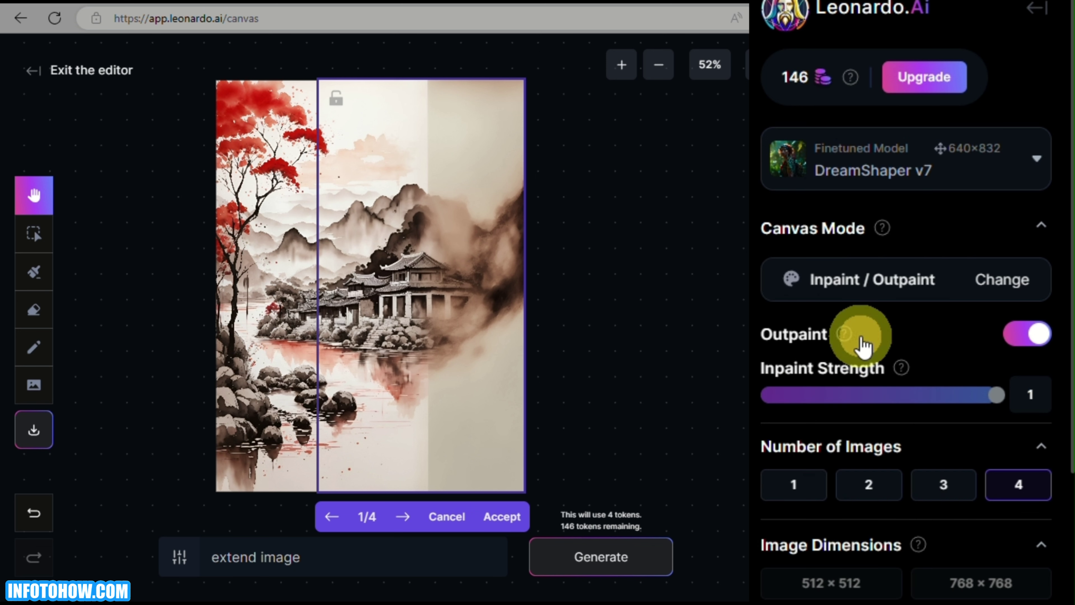
{"action": "left_click", "coordinate": [452, 523]}
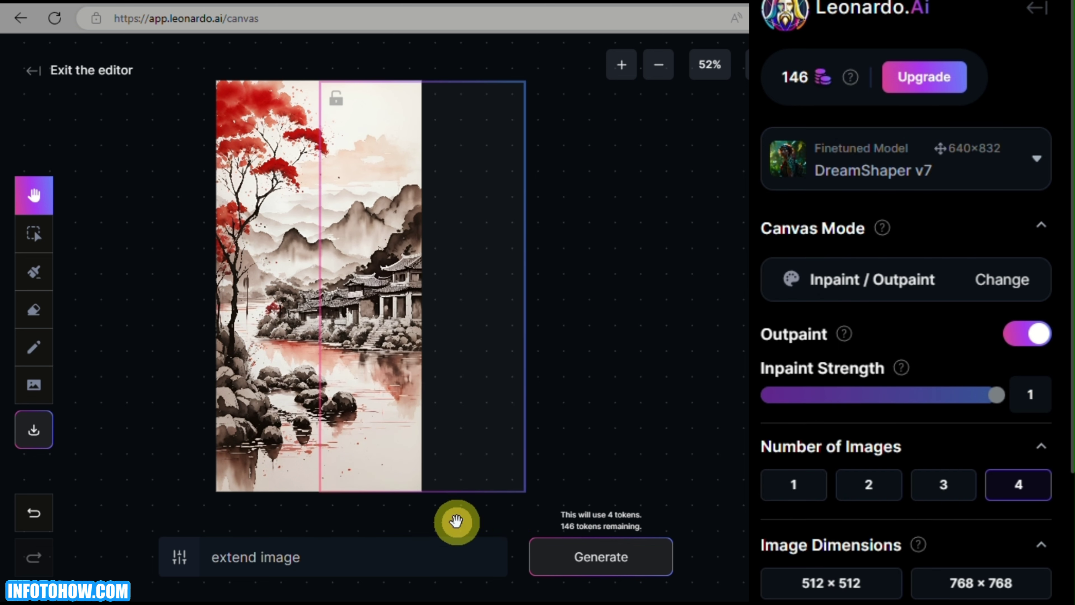
{"action": "left_click", "coordinate": [585, 555]}
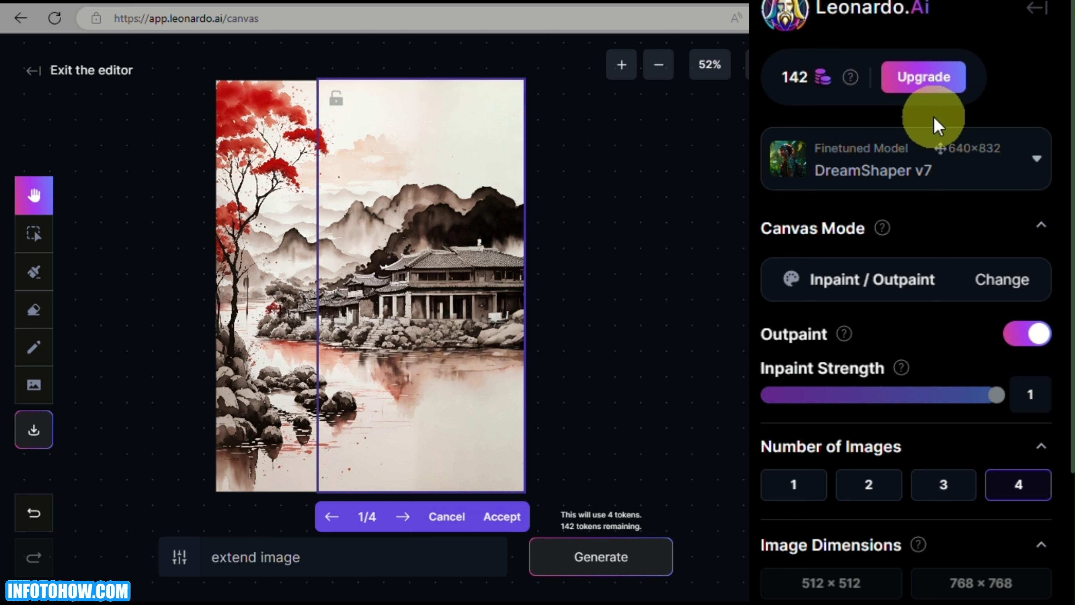
- Browse the four DreamShaper v7 right-side extension variants and settle on variant 2
{"action": "left_click", "coordinate": [907, 162]}
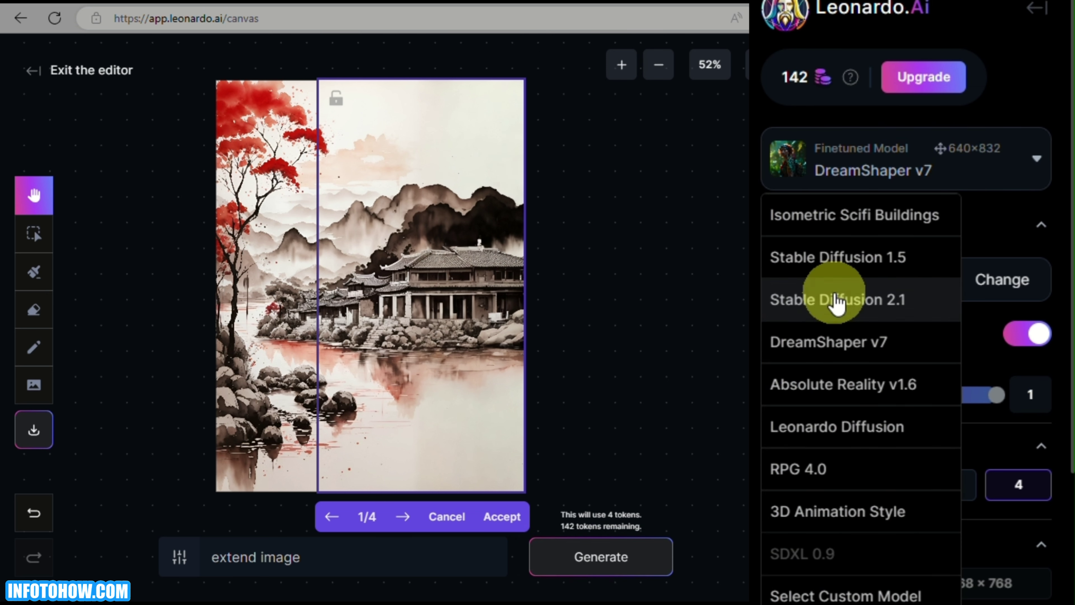
{"action": "left_click", "coordinate": [727, 324]}
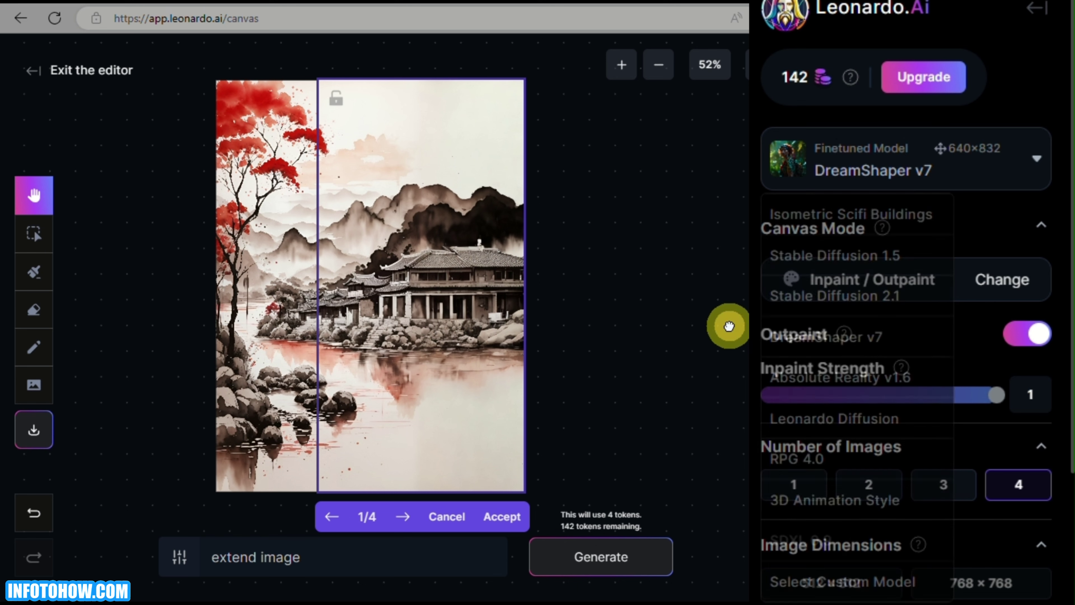
{"action": "left_click", "coordinate": [413, 526]}
{"action": "left_click", "coordinate": [413, 526]}
{"action": "left_click", "coordinate": [412, 527]}
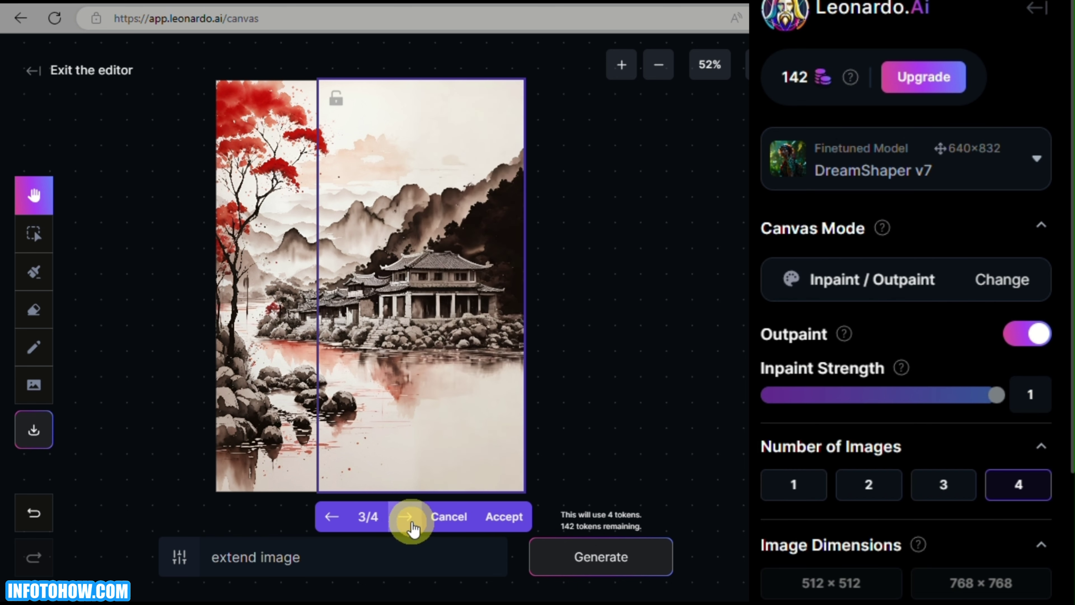
{"action": "left_click", "coordinate": [411, 527]}
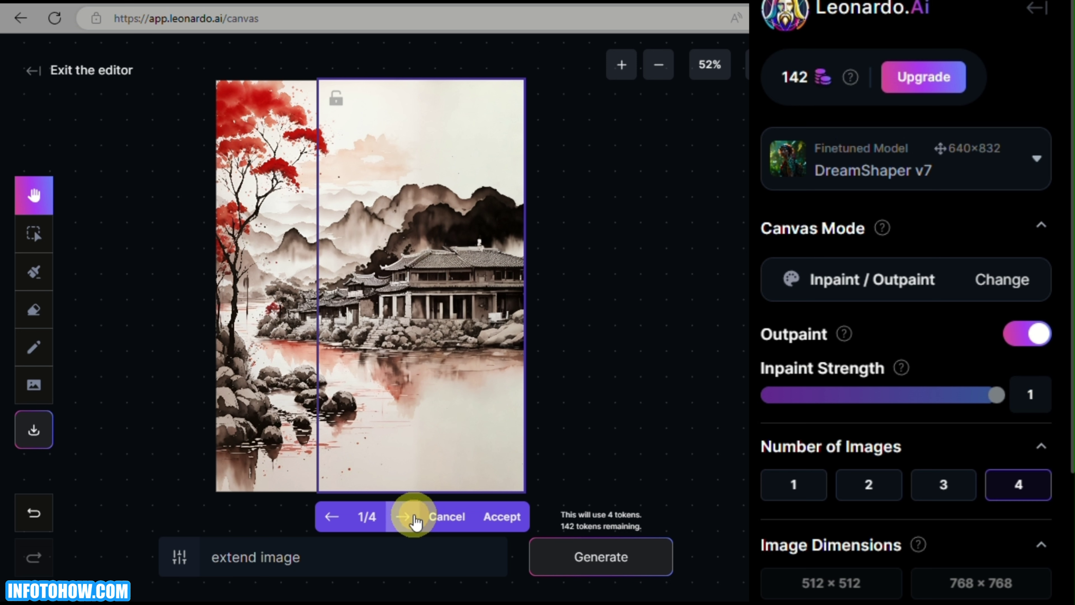
{"action": "left_click", "coordinate": [402, 517]}
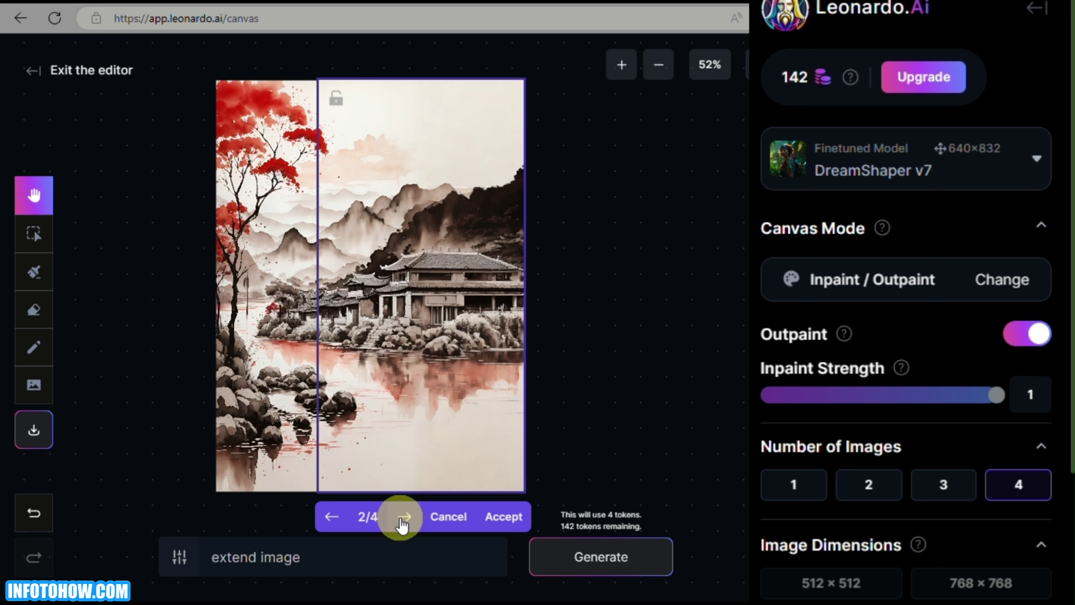
- Accept the second extension, then generate a new extension over the image's left edge
{"action": "left_click", "coordinate": [515, 529]}
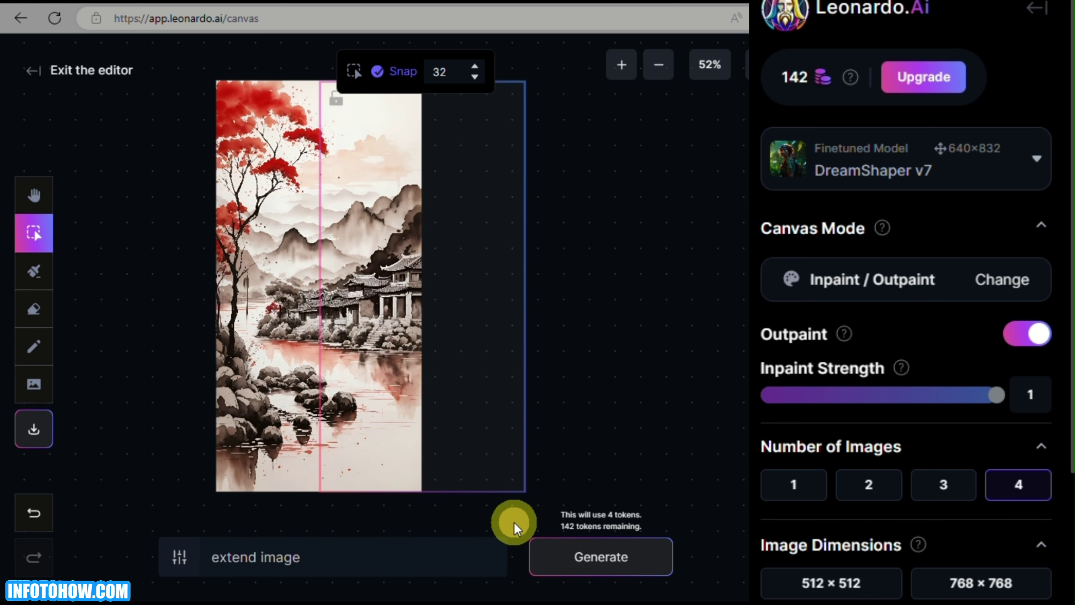
{"action": "left_click_drag", "start_coordinate": [356, 311], "coordinate": [423, 344]}
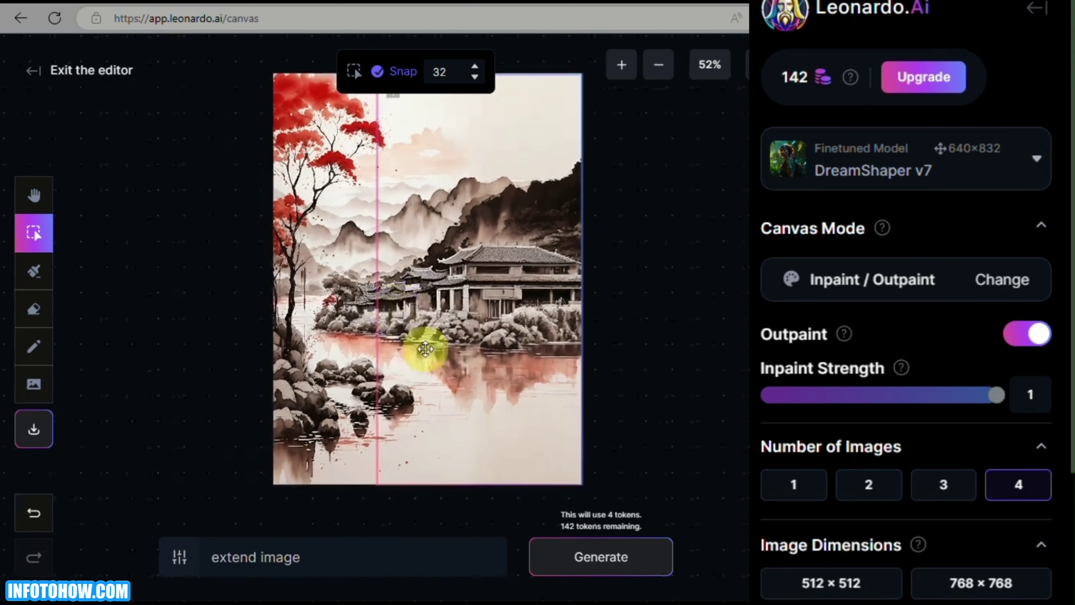
{"action": "left_click_drag", "start_coordinate": [497, 320], "coordinate": [284, 328]}
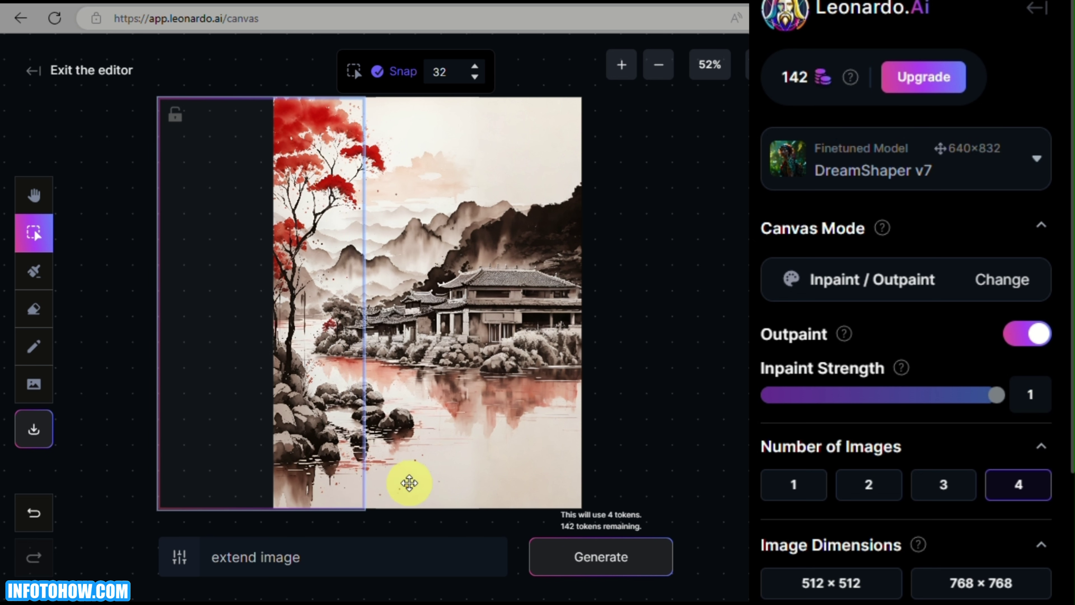
{"action": "left_click", "coordinate": [625, 567]}
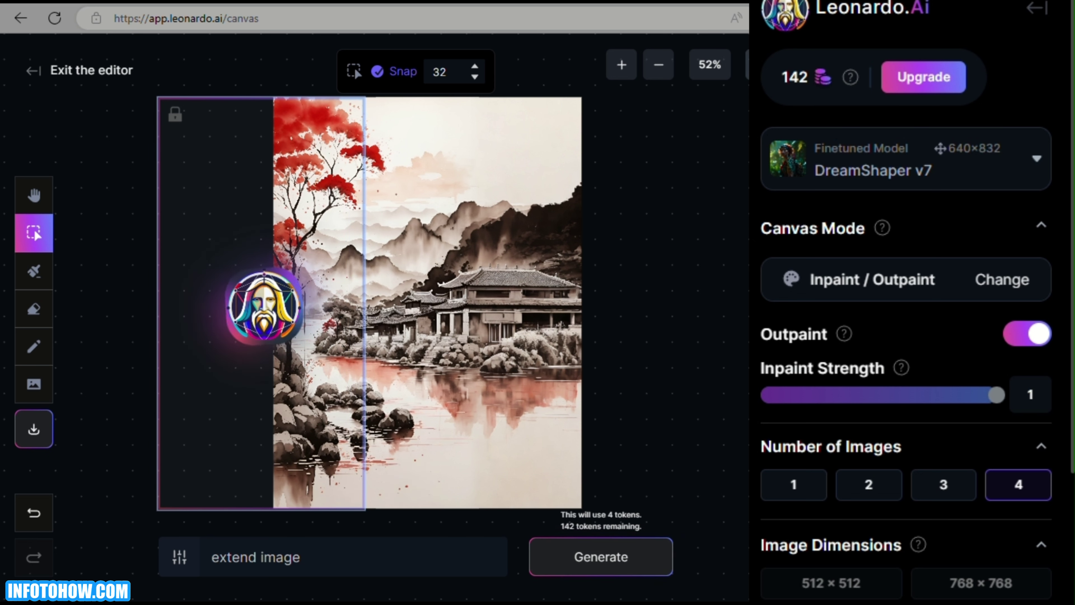
- Browse the left-side variants and accept option 3 with tall red trees on rocks
{"action": "left_click_drag", "start_coordinate": [317, 385], "coordinate": [439, 370]}
{"action": "left_click", "coordinate": [362, 526]}
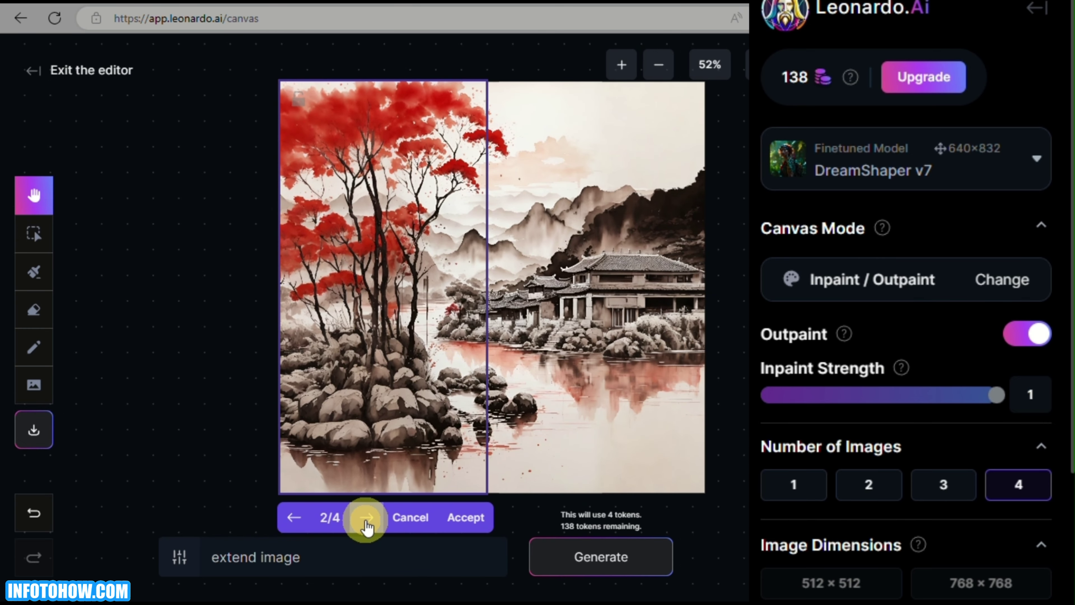
{"action": "left_click", "coordinate": [366, 524]}
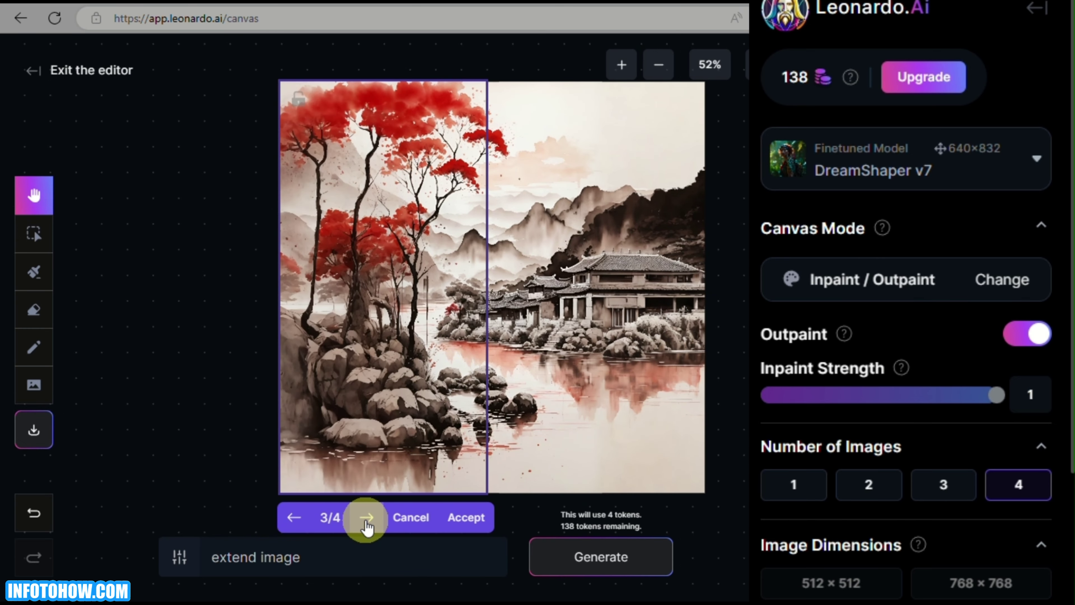
{"action": "left_click", "coordinate": [366, 524]}
{"action": "left_click", "coordinate": [367, 525]}
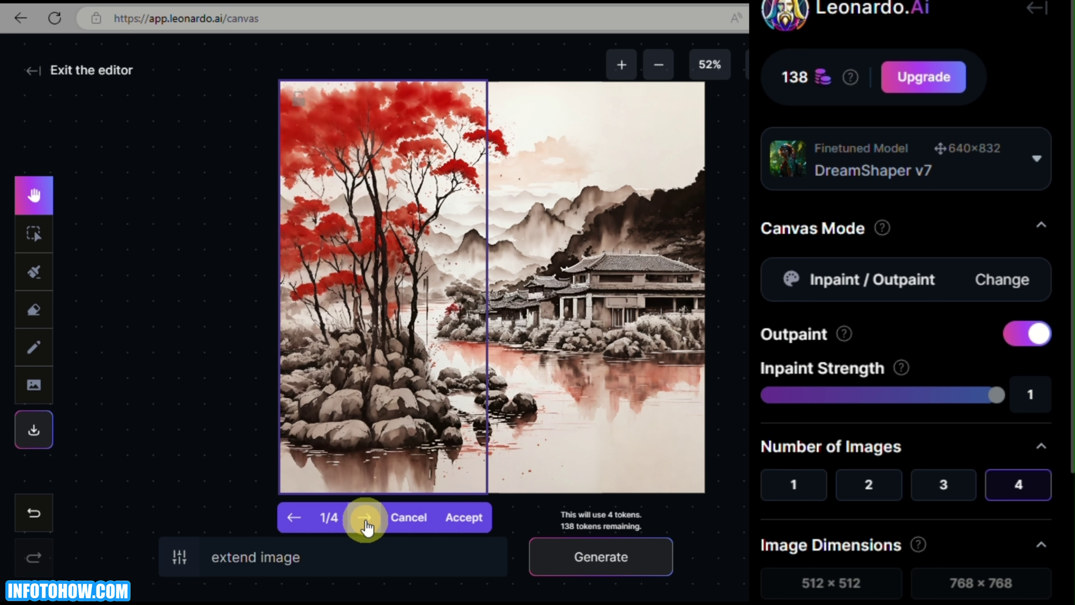
{"action": "left_click", "coordinate": [366, 524]}
{"action": "left_click", "coordinate": [368, 524]}
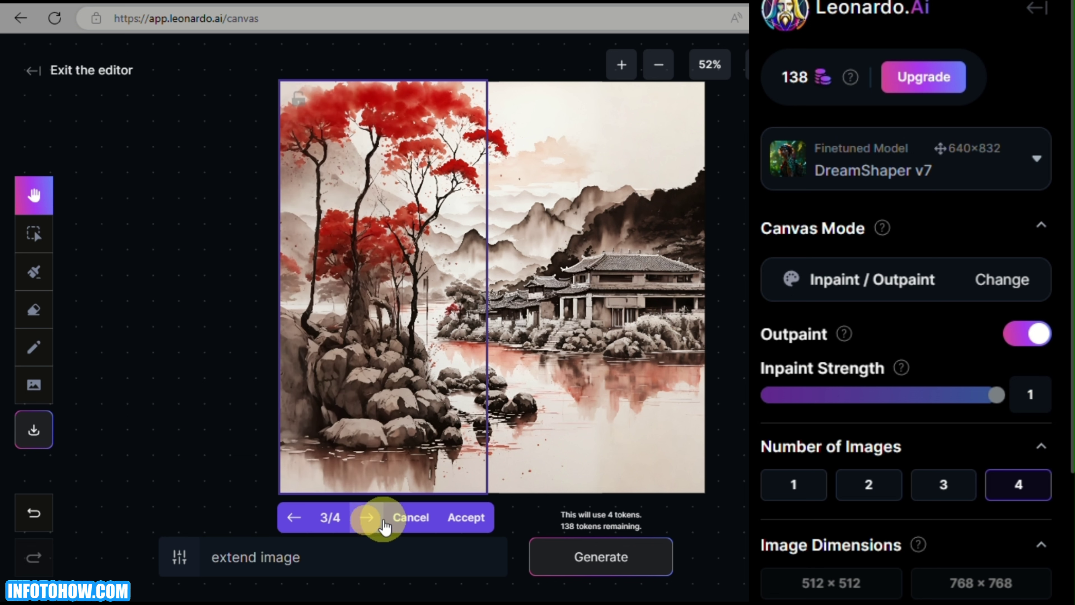
{"action": "left_click", "coordinate": [449, 525]}
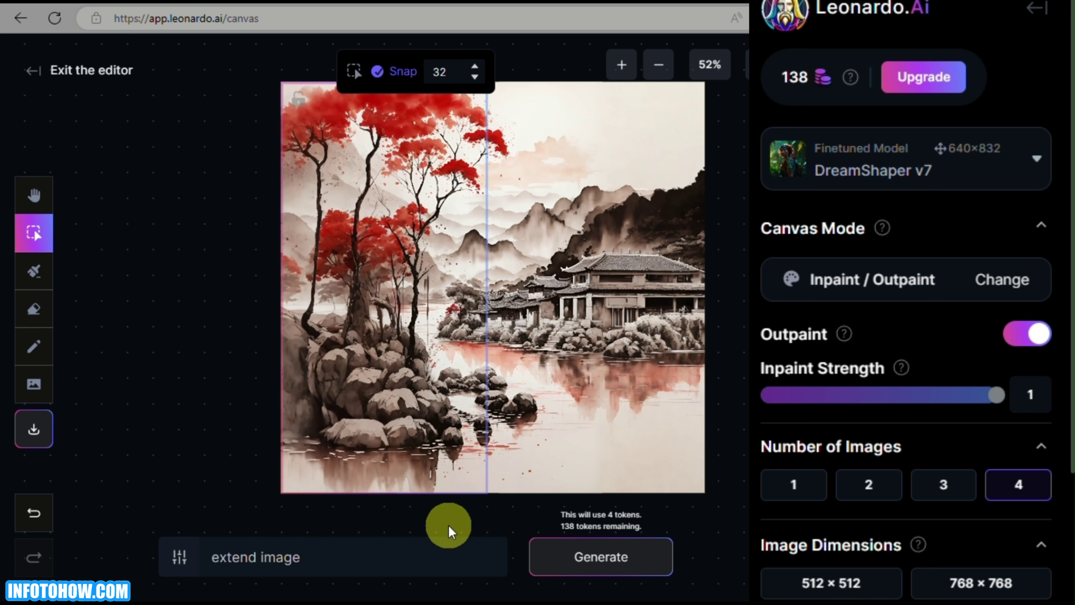
- Move the generation frame over the right half and mask the lower-right lake water
{"action": "scroll", "coordinate": [484, 412], "scroll_direction": "down", "scroll_amount": 1}
{"action": "scroll", "coordinate": [486, 410], "scroll_direction": "down", "scroll_amount": 1}
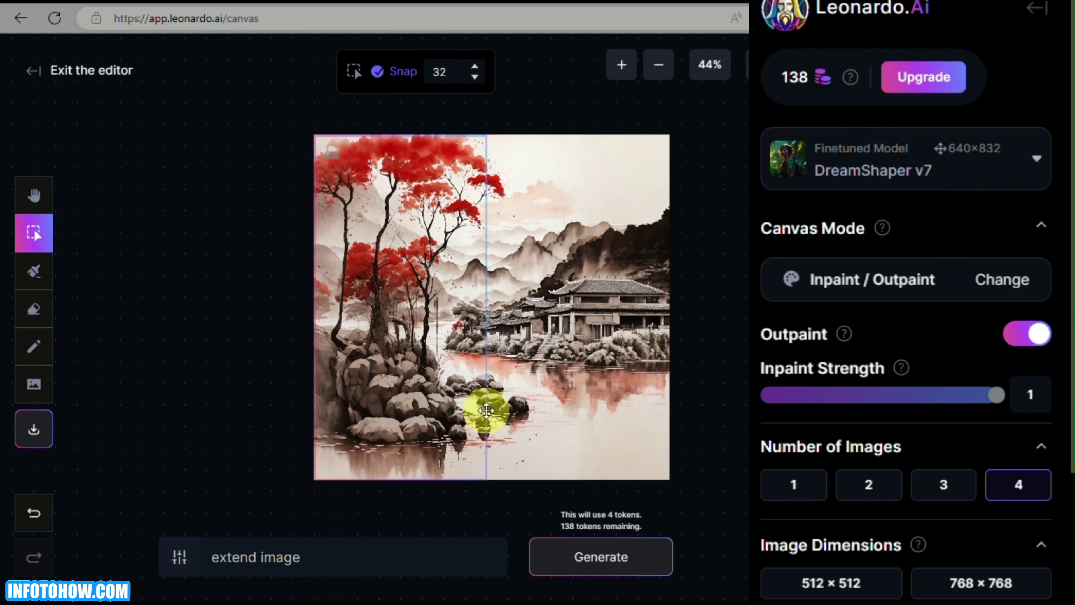
{"action": "mouse_move", "coordinate": [455, 338]}
{"action": "left_mouse_down"}
{"action": "mouse_move", "coordinate": [434, 329]}
{"action": "mouse_move", "coordinate": [620, 336]}
{"action": "left_mouse_up"}
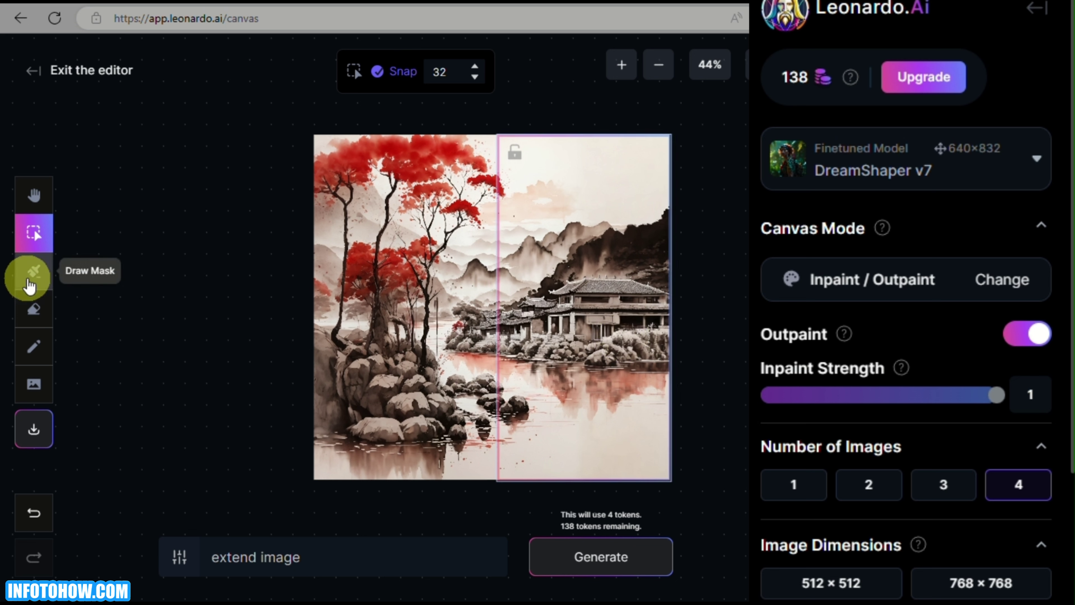
{"action": "left_click", "coordinate": [33, 271]}
{"action": "mouse_move", "coordinate": [605, 423]}
{"action": "left_mouse_down"}
{"action": "mouse_move", "coordinate": [631, 450]}
{"action": "mouse_move", "coordinate": [617, 416]}
{"action": "mouse_move", "coordinate": [632, 416]}
{"action": "mouse_move", "coordinate": [575, 390]}
{"action": "mouse_move", "coordinate": [609, 418]}
{"action": "mouse_move", "coordinate": [564, 391]}
{"action": "mouse_move", "coordinate": [585, 423]}
{"action": "mouse_move", "coordinate": [538, 386]}
{"action": "mouse_move", "coordinate": [590, 432]}
{"action": "mouse_move", "coordinate": [634, 449]}
{"action": "mouse_move", "coordinate": [618, 410]}
{"action": "mouse_move", "coordinate": [525, 371]}
{"action": "mouse_move", "coordinate": [607, 425]}
{"action": "mouse_move", "coordinate": [596, 349]}
{"action": "mouse_move", "coordinate": [606, 378]}
{"action": "left_mouse_up"}
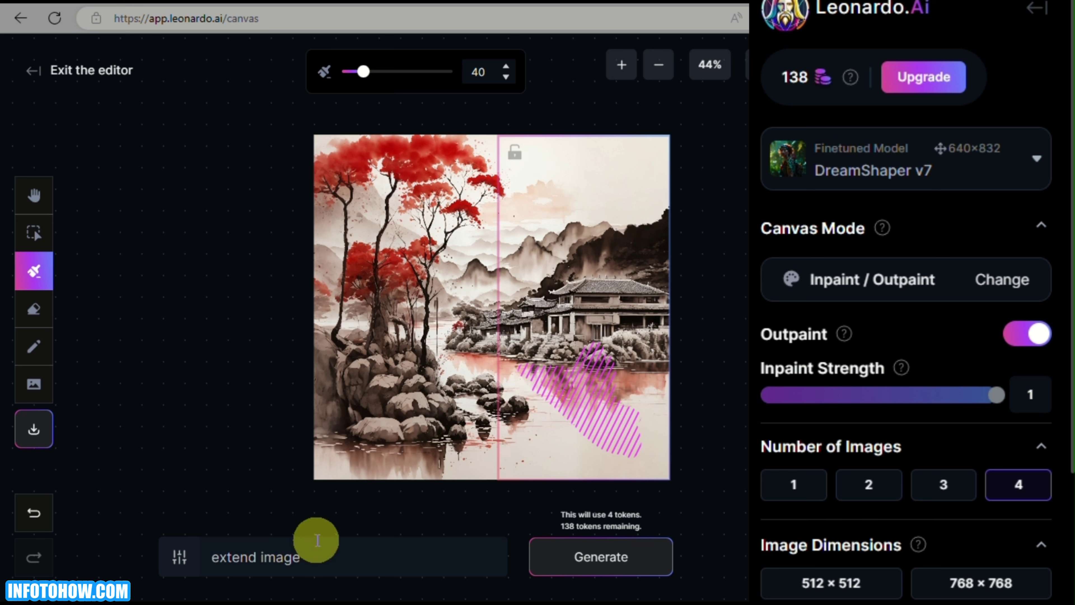
- Replace the prompt with 'add boat' and generate inpaint results for the masked water
{"action": "triple_click", "coordinate": [316, 550]}
{"action": "type", "text": "add boat"}
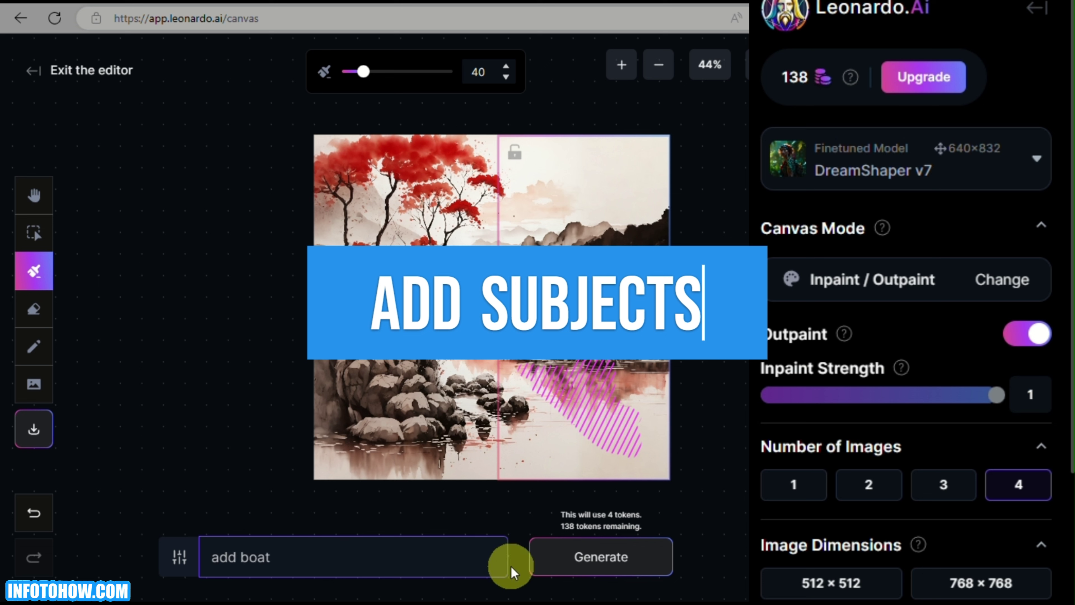
{"action": "left_click", "coordinate": [603, 559]}
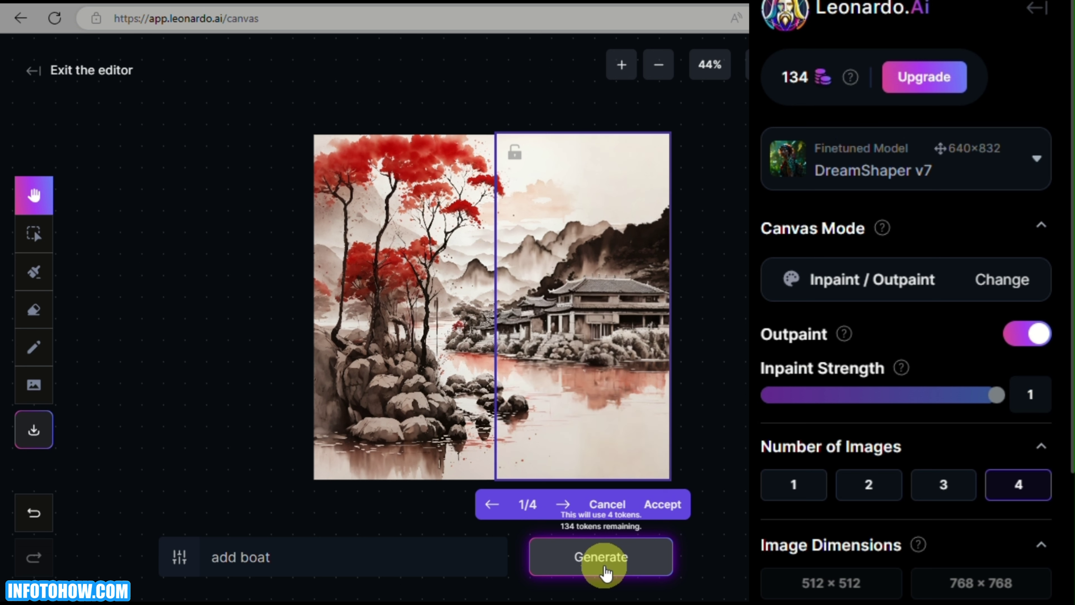
- Review the four 'add boat' results and discard them
{"action": "left_click", "coordinate": [572, 510]}
{"action": "left_click", "coordinate": [571, 510]}
{"action": "left_click", "coordinate": [572, 510]}
{"action": "left_click", "coordinate": [571, 511]}
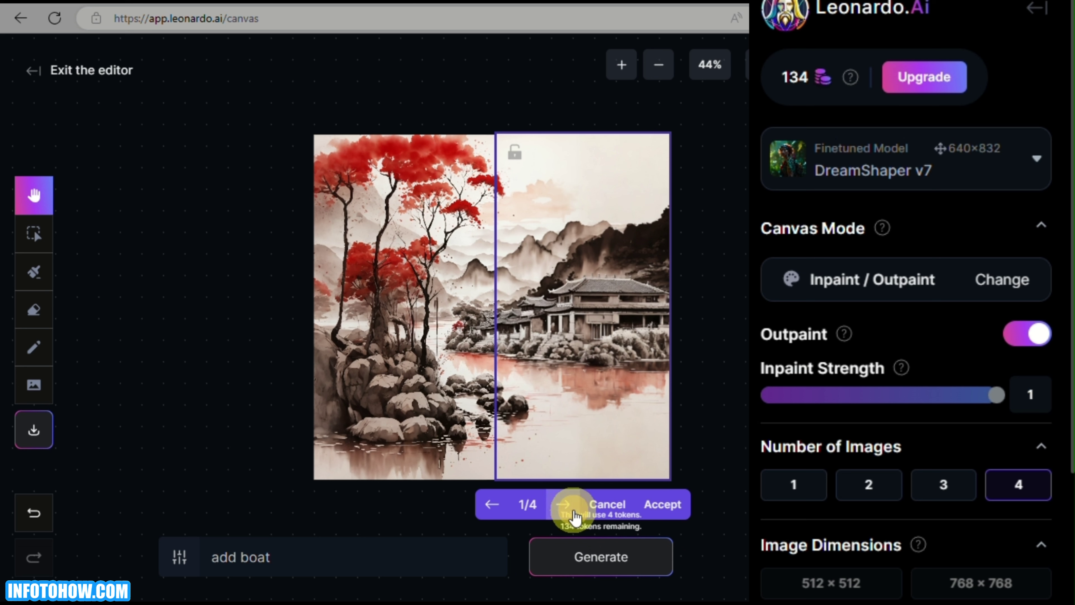
{"action": "left_click", "coordinate": [607, 505]}
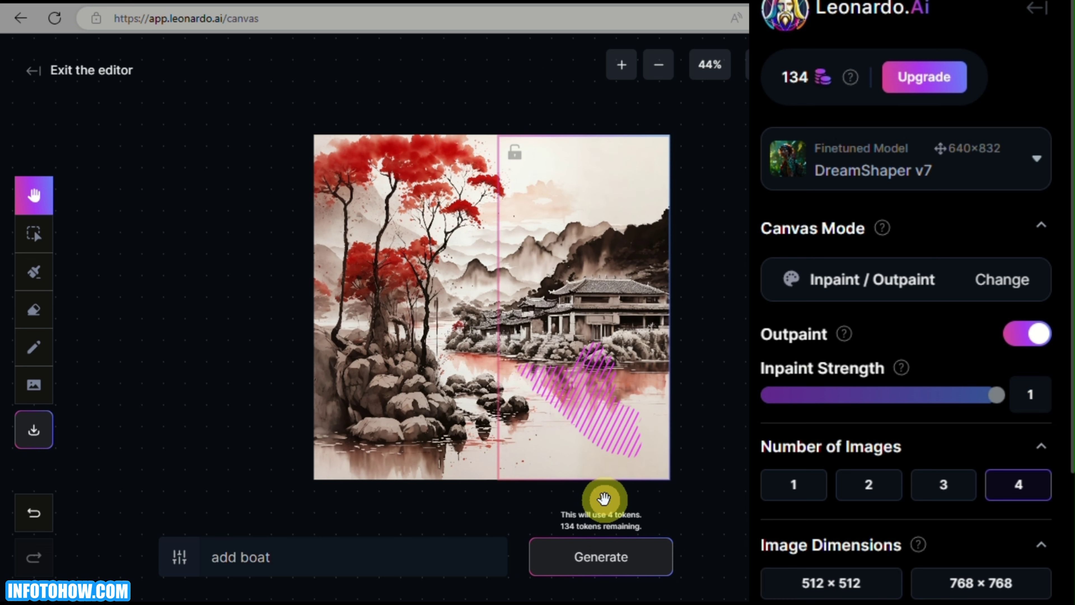
- Erase the lower-right water with a size 200 eraser and regenerate
{"action": "left_click", "coordinate": [33, 309]}
{"action": "left_click_drag", "start_coordinate": [429, 71], "coordinate": [509, 71]}
{"action": "mouse_move", "coordinate": [530, 362]}
{"action": "left_mouse_down"}
{"action": "mouse_move", "coordinate": [590, 416]}
{"action": "mouse_move", "coordinate": [634, 433]}
{"action": "mouse_move", "coordinate": [589, 383]}
{"action": "left_mouse_up"}
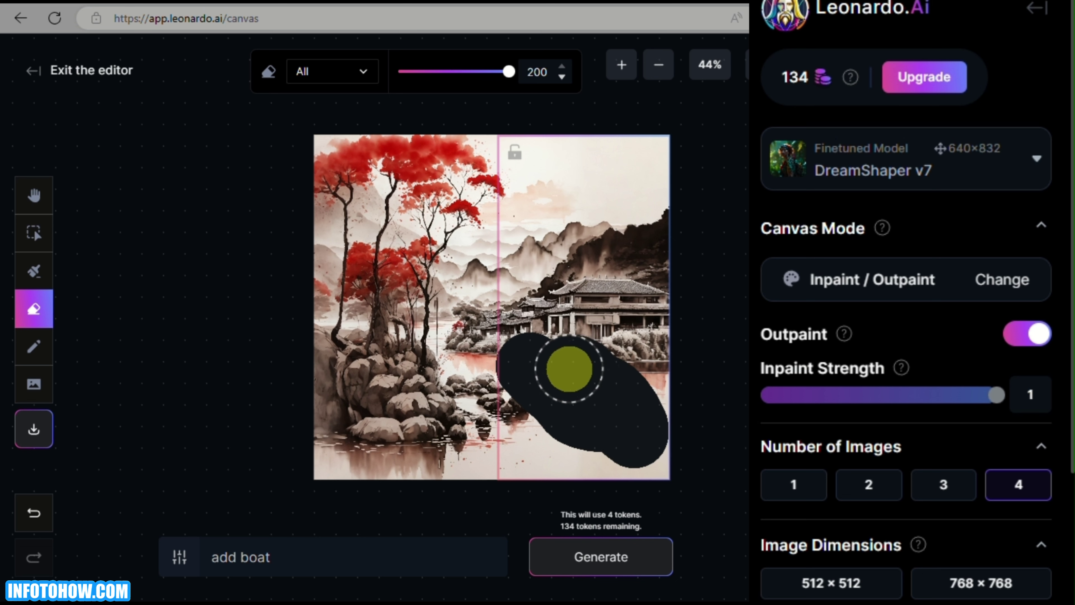
{"action": "left_click", "coordinate": [603, 560]}
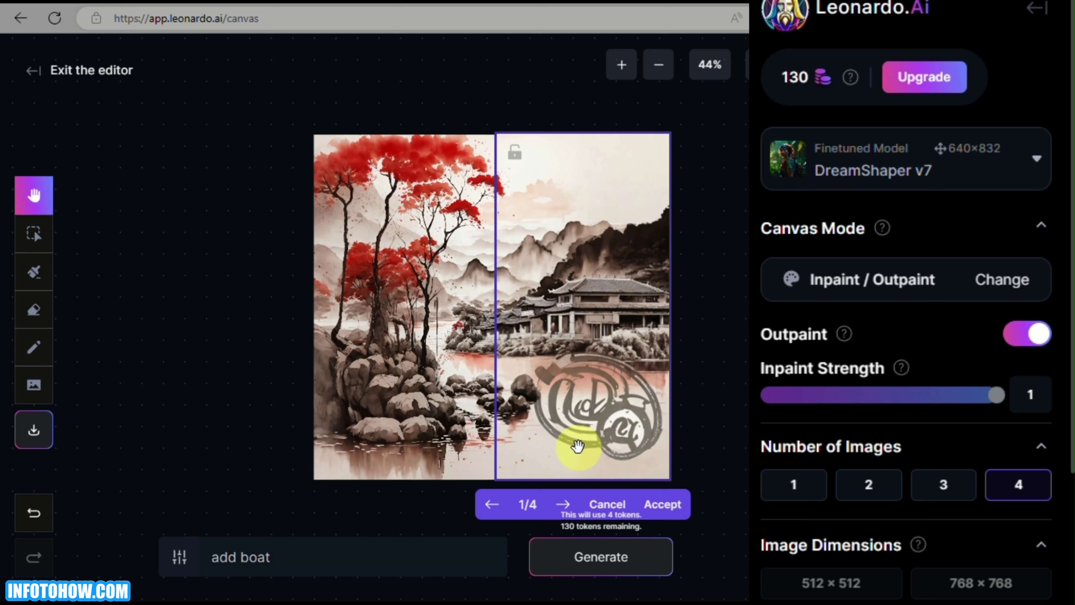
- Review the new boat variants and discard them all
{"action": "left_click", "coordinate": [562, 505]}
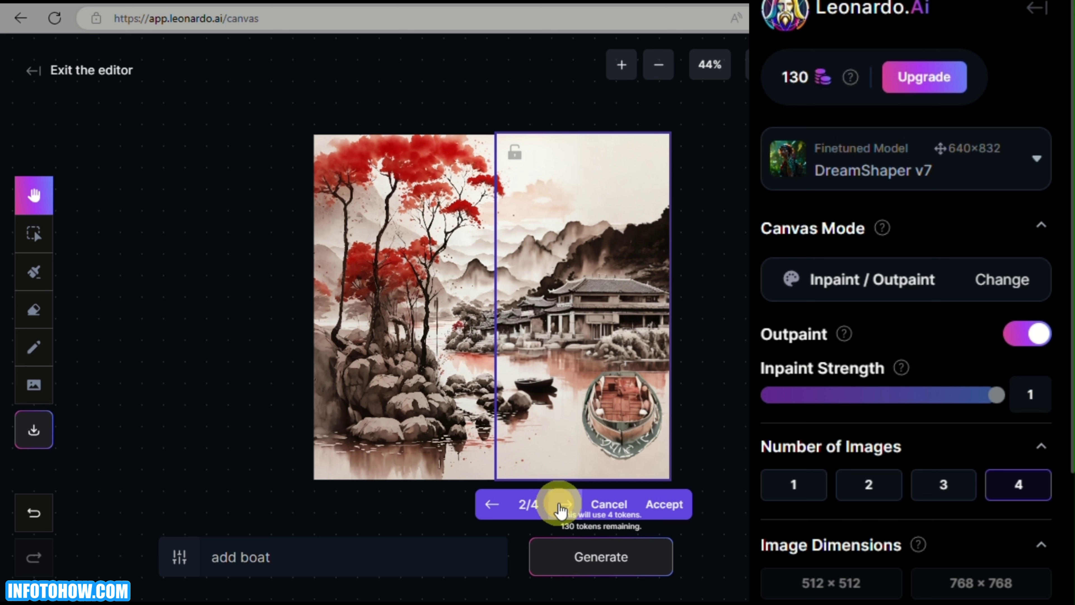
{"action": "left_click", "coordinate": [565, 504]}
{"action": "left_click", "coordinate": [561, 507]}
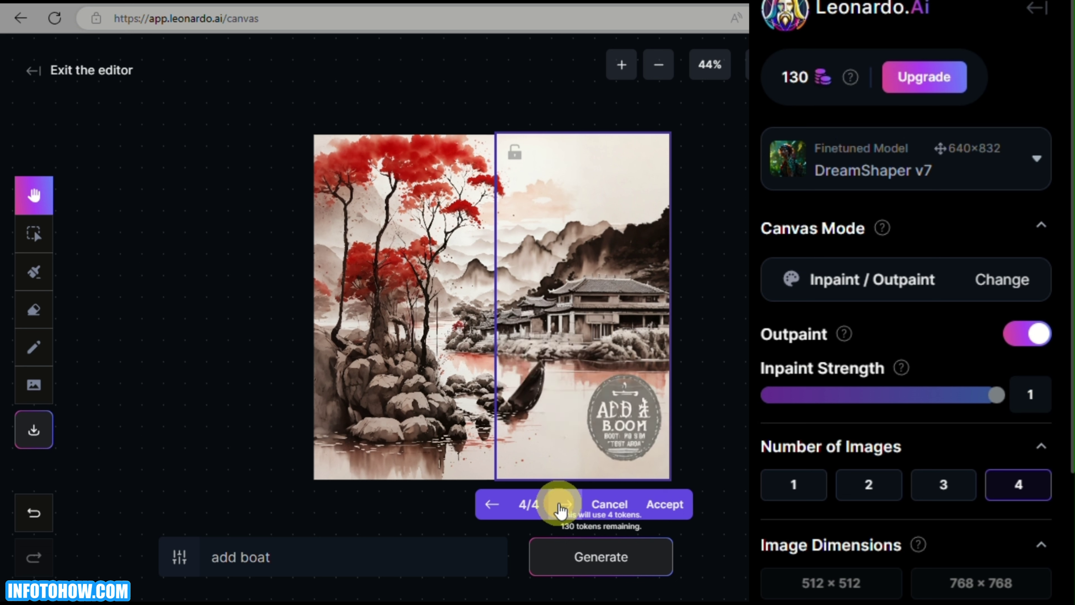
{"action": "left_click", "coordinate": [562, 507]}
{"action": "left_click", "coordinate": [563, 505]}
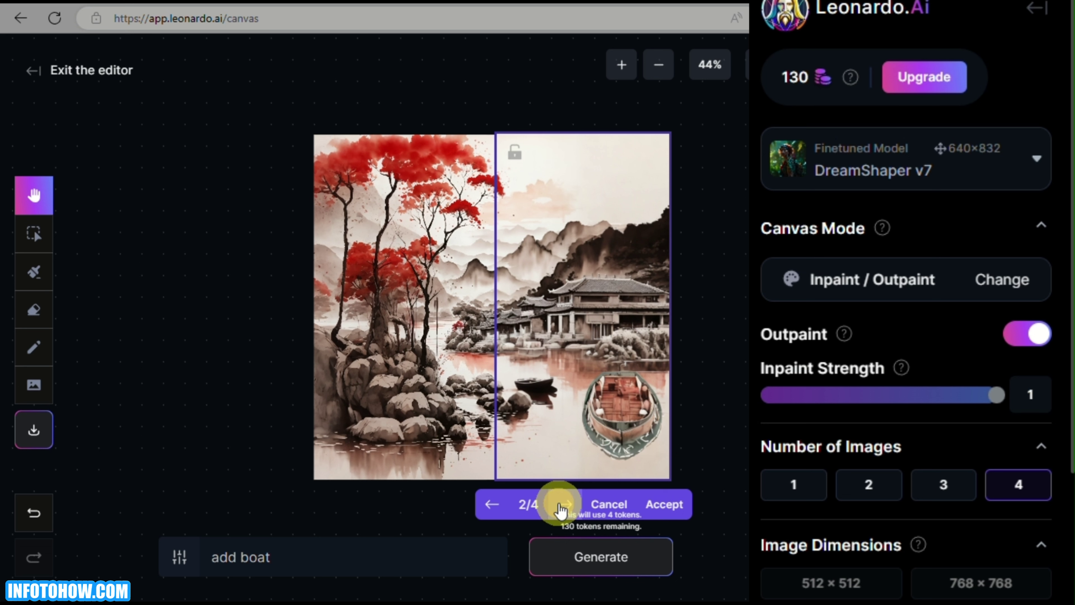
{"action": "left_click", "coordinate": [563, 505]}
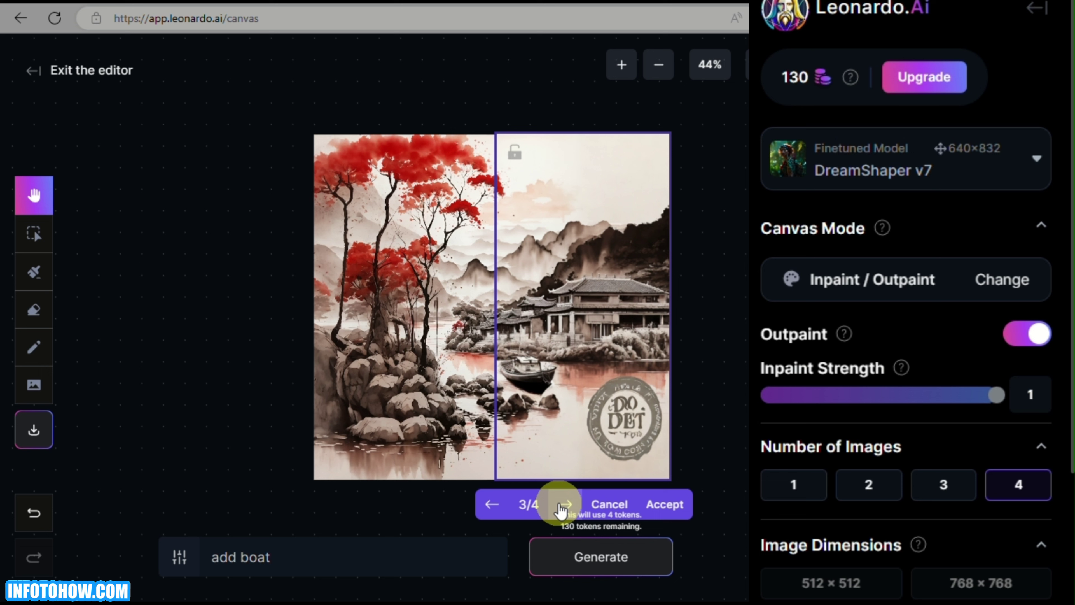
{"action": "left_click", "coordinate": [563, 505]}
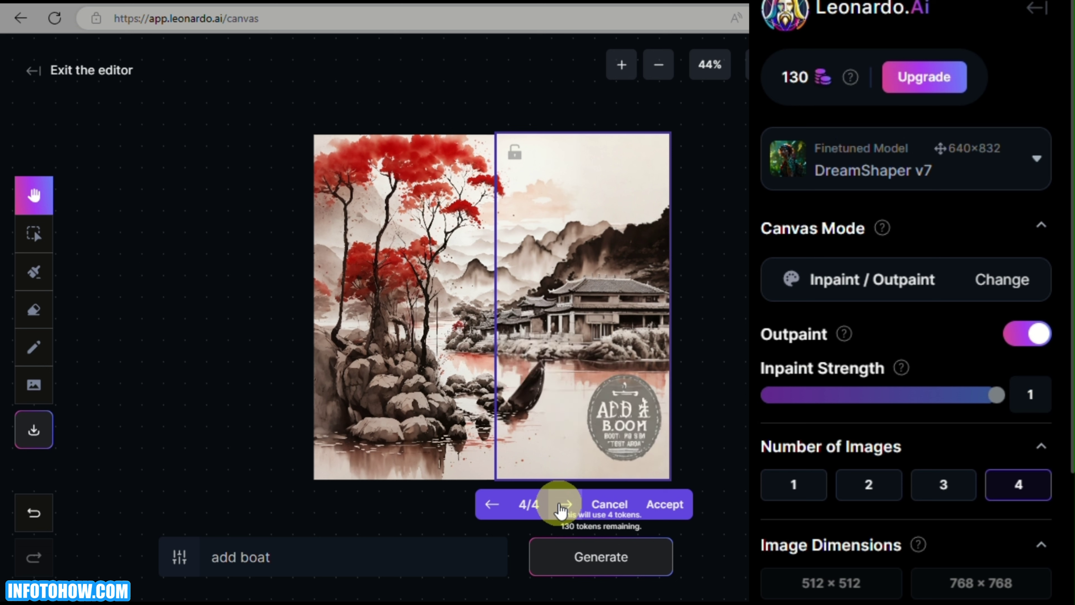
{"action": "left_click", "coordinate": [563, 505]}
{"action": "left_click", "coordinate": [563, 505]}
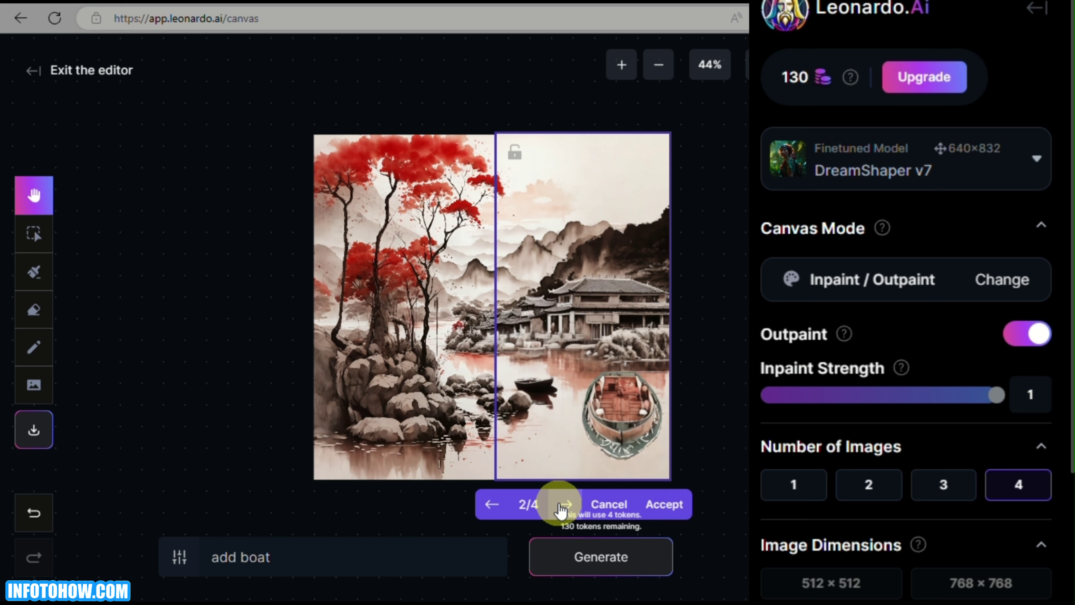
{"action": "left_click", "coordinate": [563, 505]}
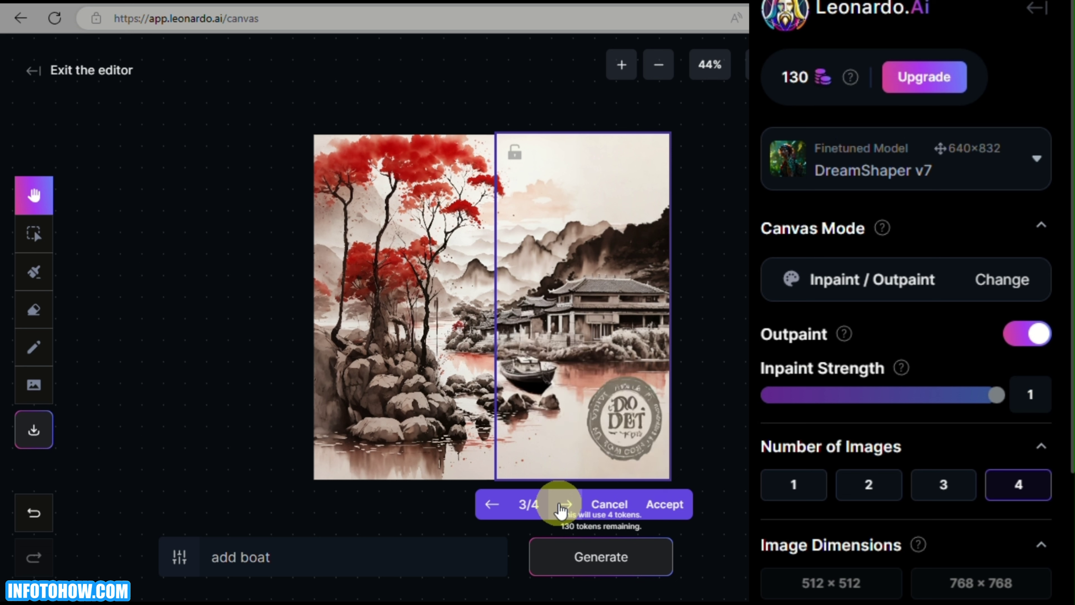
{"action": "left_click", "coordinate": [563, 505]}
{"action": "left_click", "coordinate": [563, 505]}
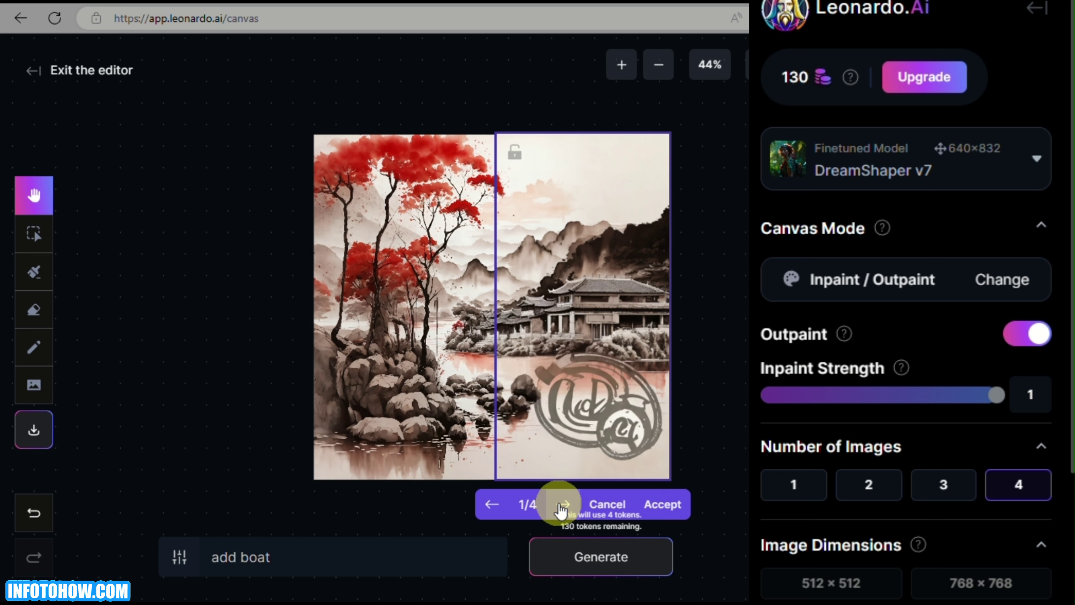
{"action": "left_click", "coordinate": [608, 504]}
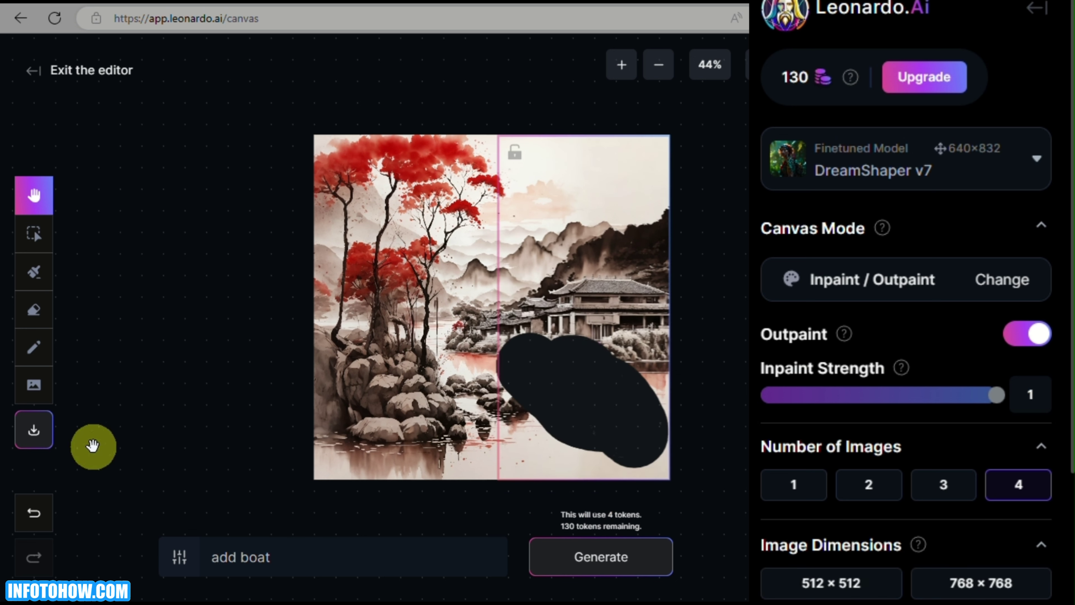
- Undo the erasure and the mask stroke to restore the original lake water
{"action": "left_click", "coordinate": [31, 515]}
{"action": "left_click", "coordinate": [31, 519]}
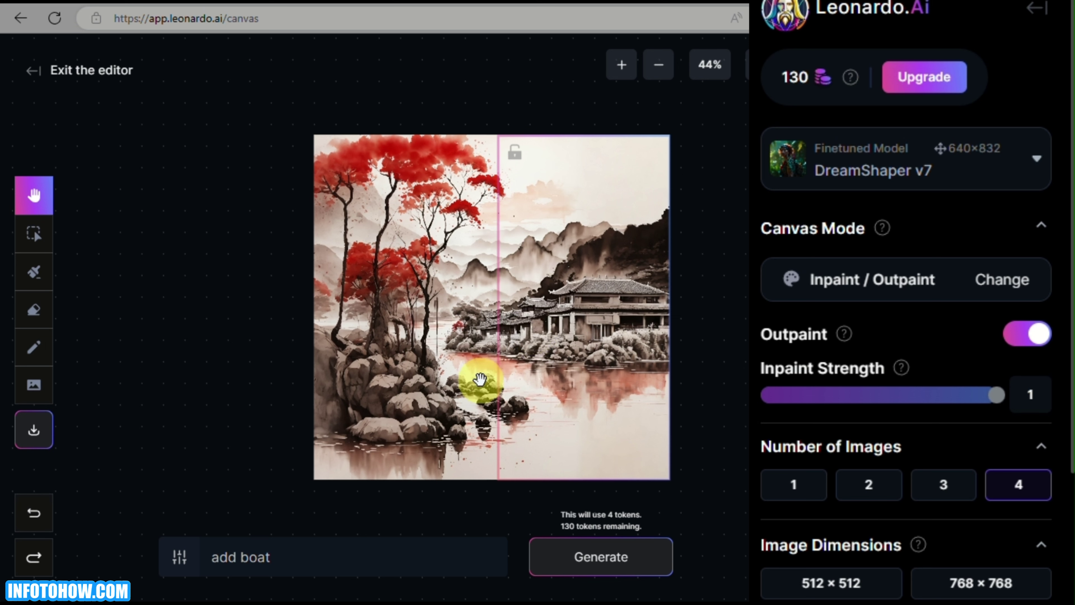
{"action": "left_click_drag", "start_coordinate": [557, 353], "coordinate": [601, 341]}
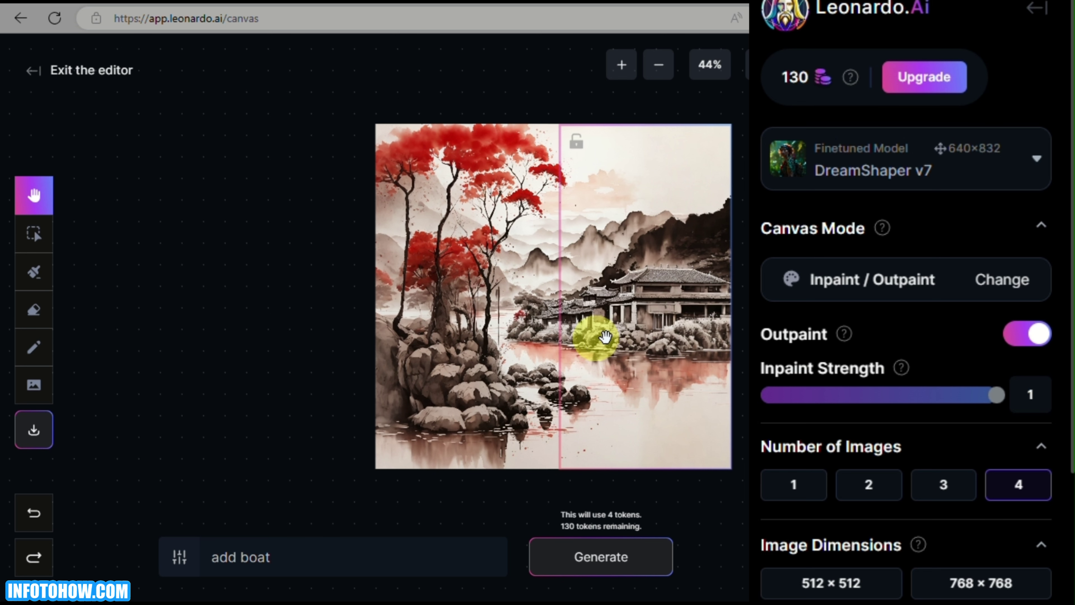
{"action": "left_click", "coordinate": [33, 385]}
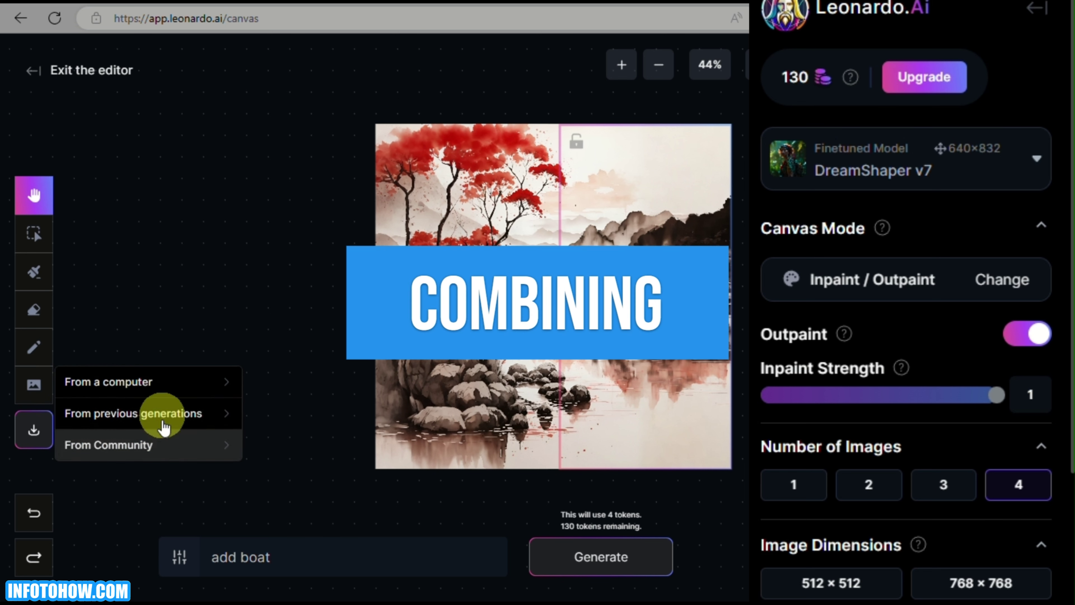
- Load the second sepia ink-wash village JPG from Downloads onto the canvas
{"action": "left_click", "coordinate": [162, 387]}
{"action": "left_click", "coordinate": [245, 161]}
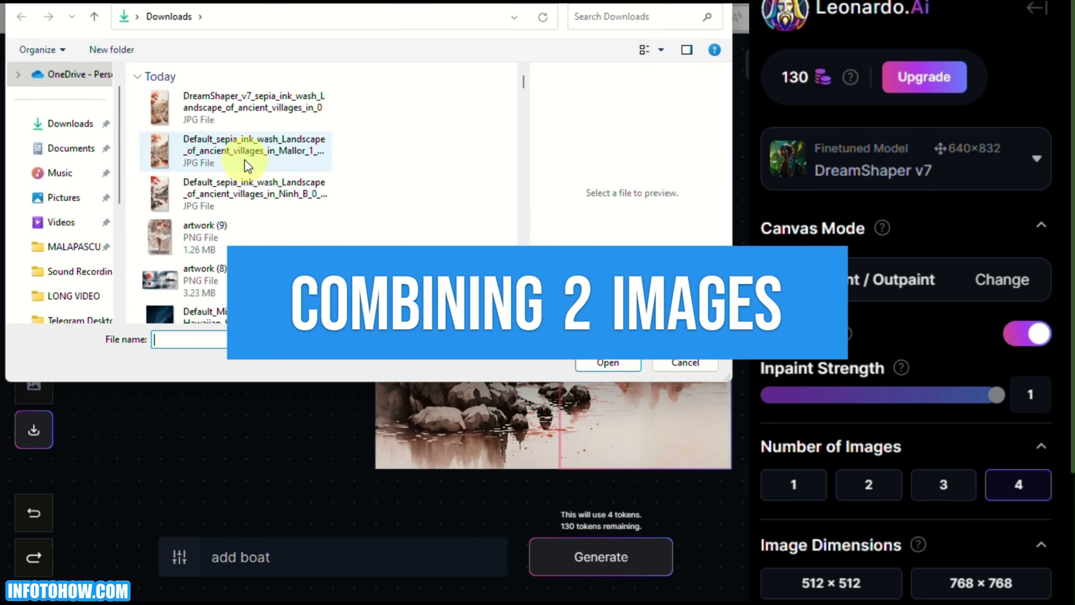
{"action": "left_click", "coordinate": [233, 108]}
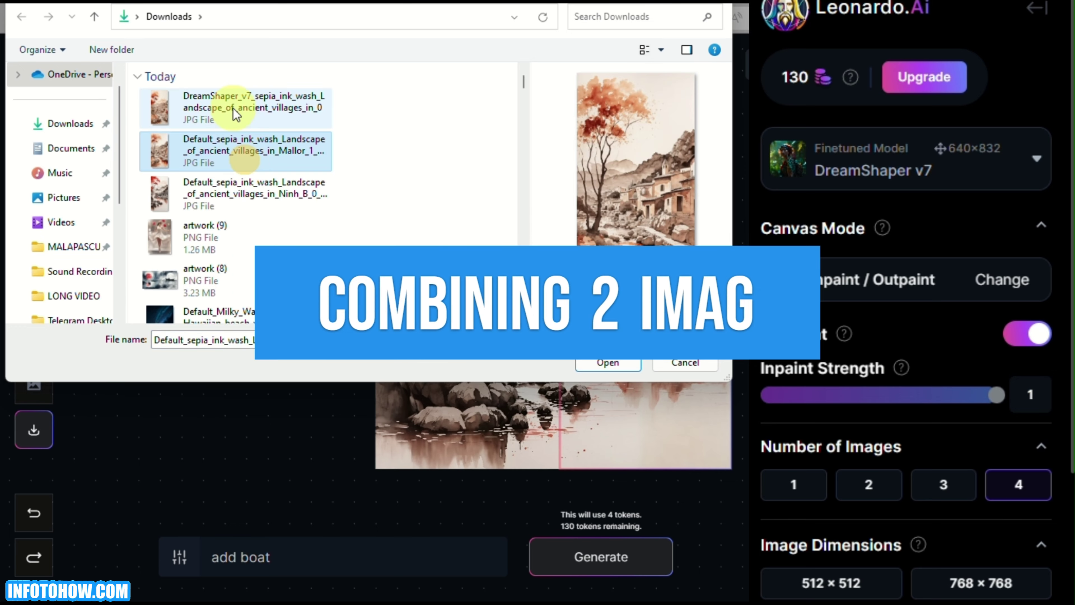
{"action": "left_click", "coordinate": [252, 159]}
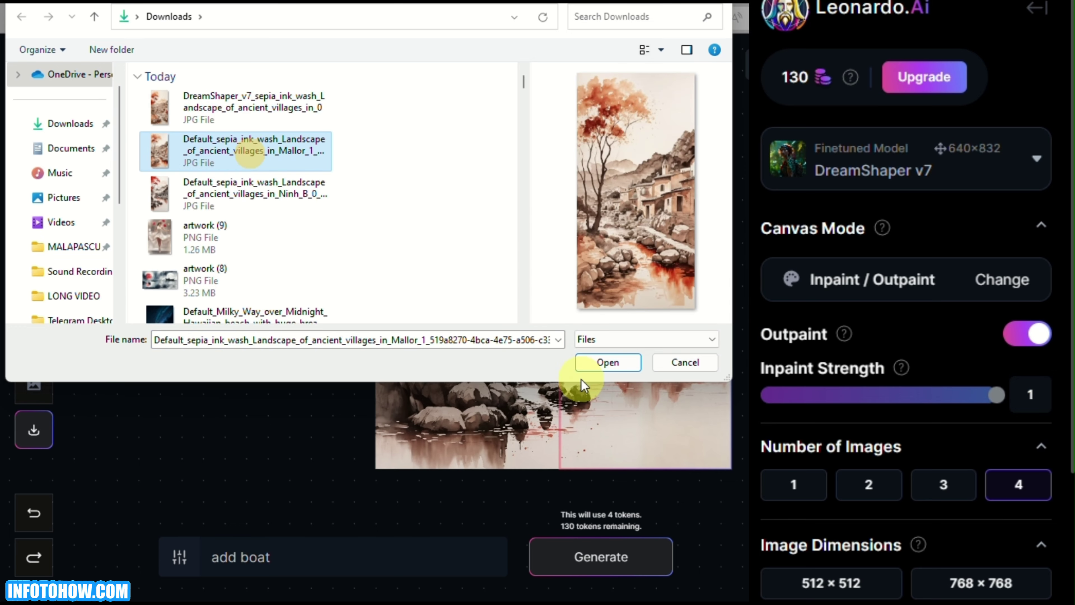
{"action": "left_click", "coordinate": [598, 366]}
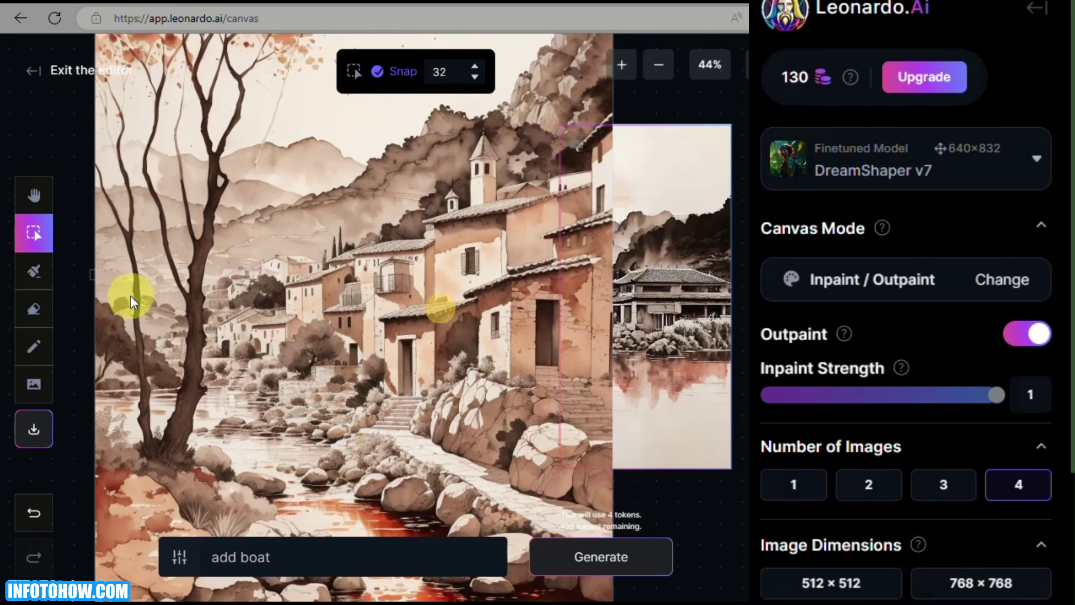
- Shrink the sepia village image and move it left of the red-tree landscape
{"action": "left_click", "coordinate": [130, 296]}
{"action": "scroll", "coordinate": [129, 295], "scroll_direction": "down", "scroll_amount": 1}
{"action": "scroll", "coordinate": [128, 295], "scroll_direction": "down", "scroll_amount": 3}
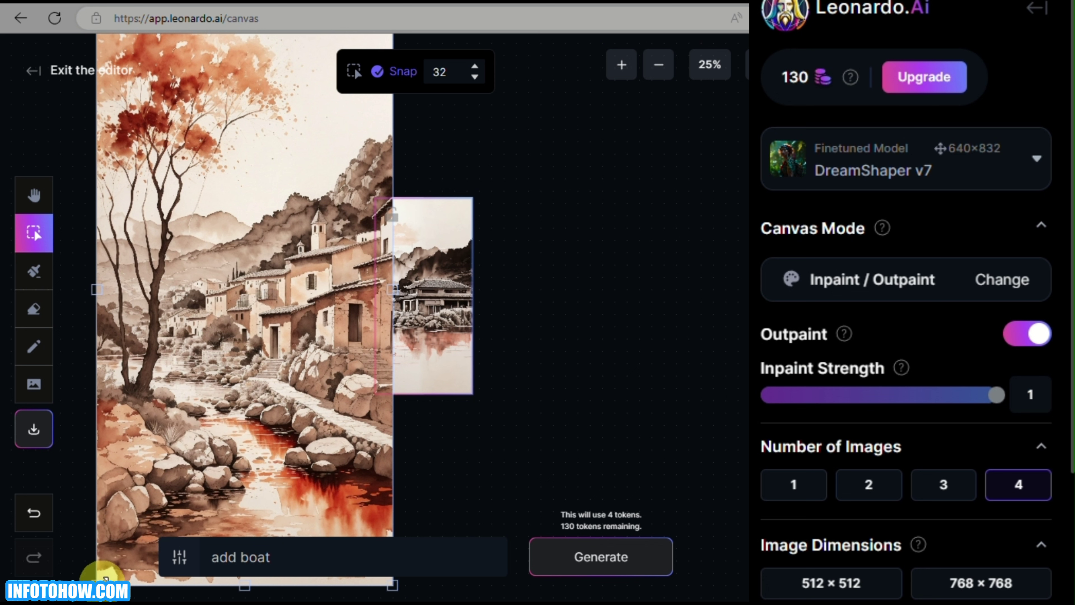
{"action": "left_click_drag", "start_coordinate": [102, 580], "coordinate": [582, 358]}
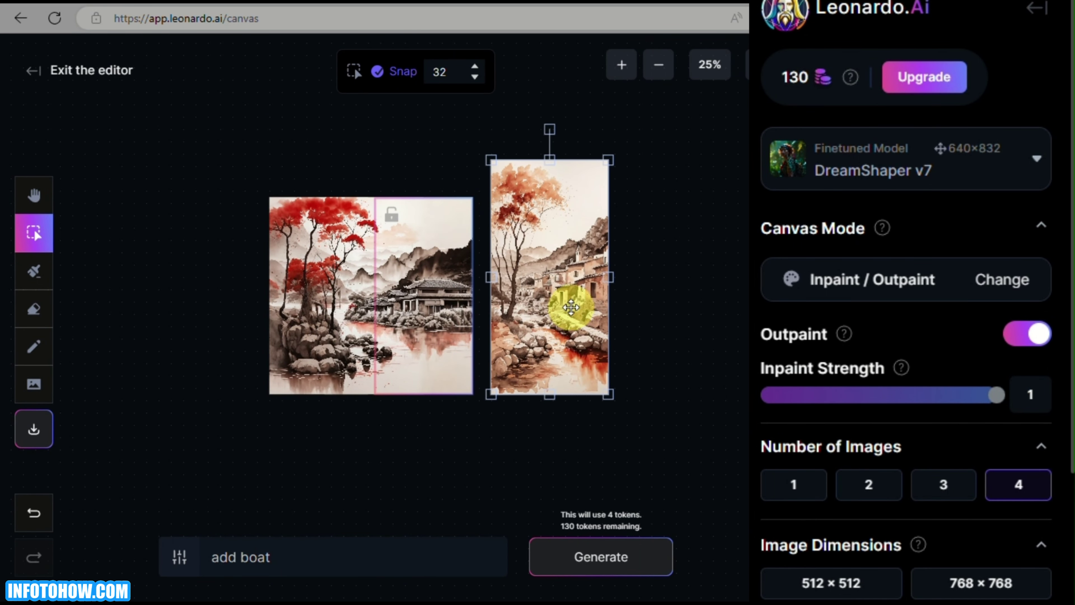
{"action": "left_click_drag", "start_coordinate": [609, 160], "coordinate": [601, 205]}
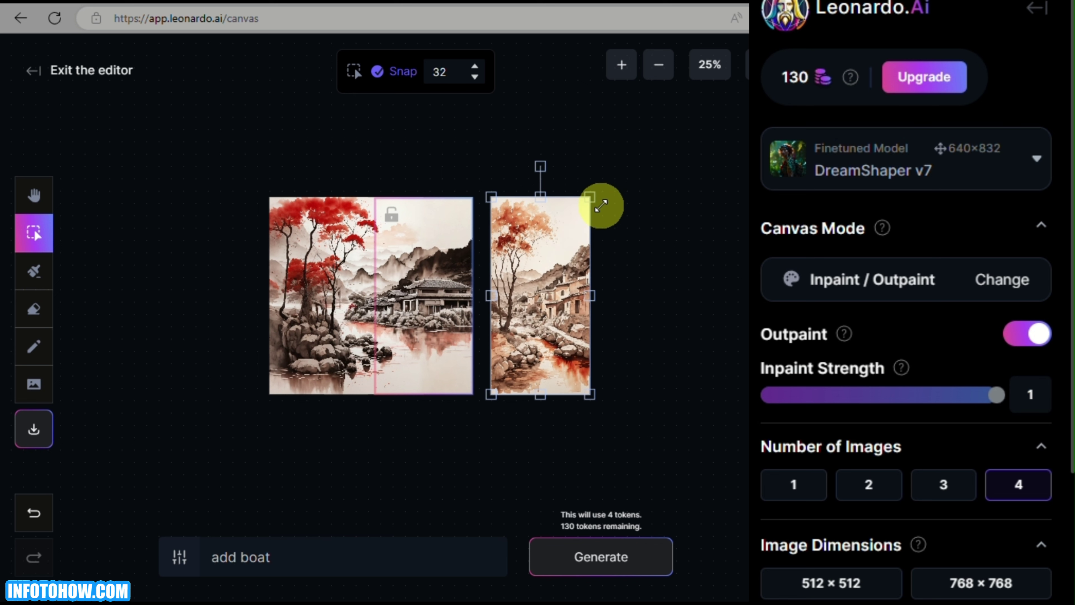
{"action": "left_click_drag", "start_coordinate": [528, 276], "coordinate": [177, 278]}
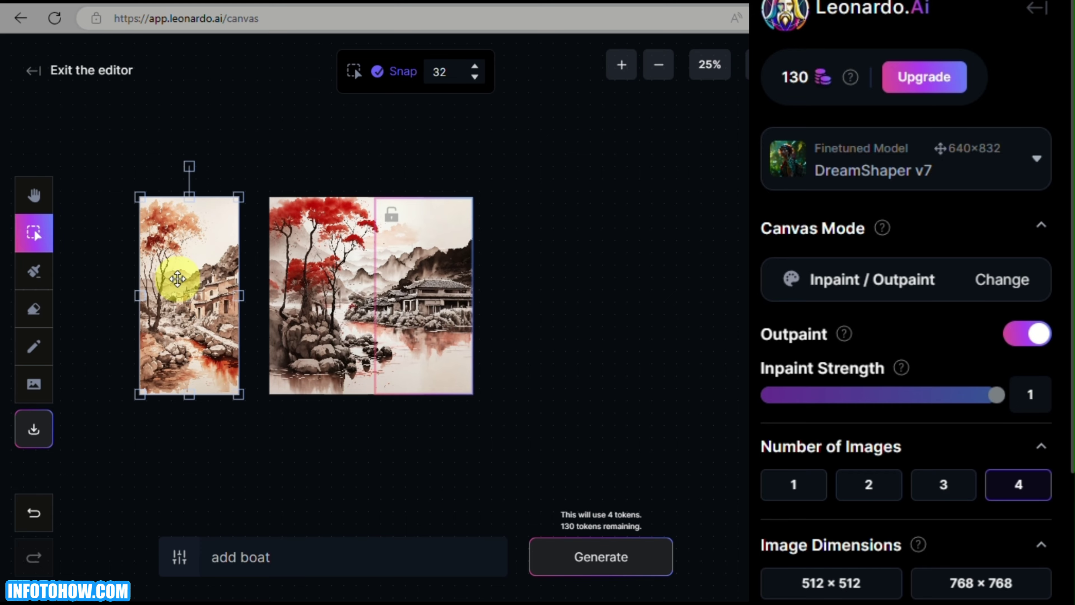
- Nudge the sepia image closer and place the generation frame over the gap
{"action": "scroll", "coordinate": [177, 279], "scroll_direction": "up", "scroll_amount": 2}
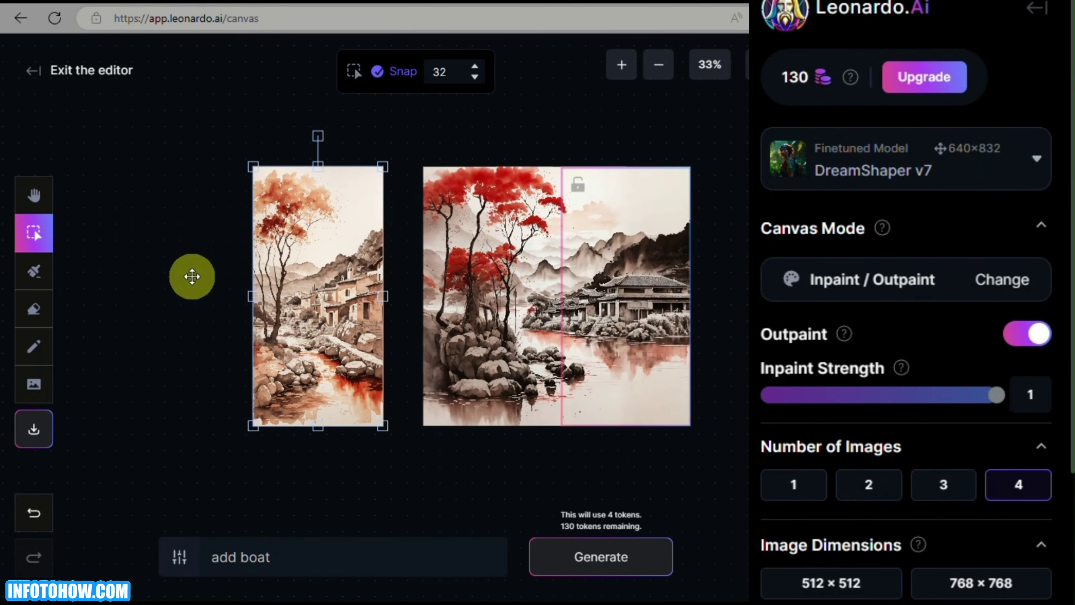
{"action": "scroll", "coordinate": [360, 273], "scroll_direction": "up", "scroll_amount": 3}
{"action": "mouse_move", "coordinate": [308, 264]}
{"action": "left_mouse_down"}
{"action": "mouse_move", "coordinate": [319, 264]}
{"action": "mouse_move", "coordinate": [284, 264]}
{"action": "mouse_move", "coordinate": [278, 275]}
{"action": "mouse_move", "coordinate": [315, 269]}
{"action": "left_mouse_up"}
{"action": "left_click_drag", "start_coordinate": [720, 344], "coordinate": [422, 350]}
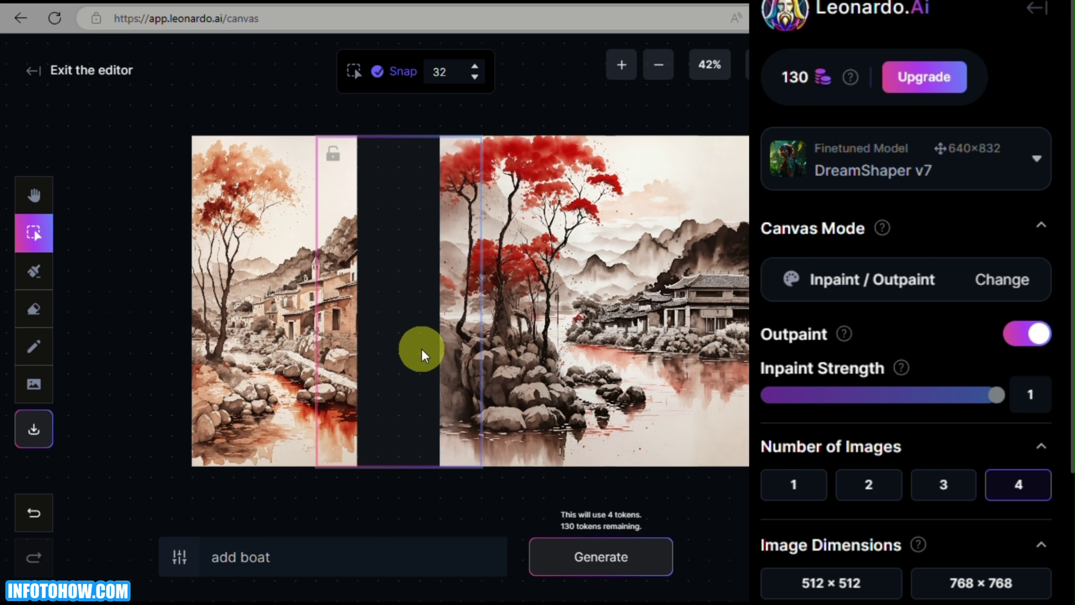
- Replace the prompt with 'merge image' and generate four fills for the gap
{"action": "left_click", "coordinate": [421, 348]}
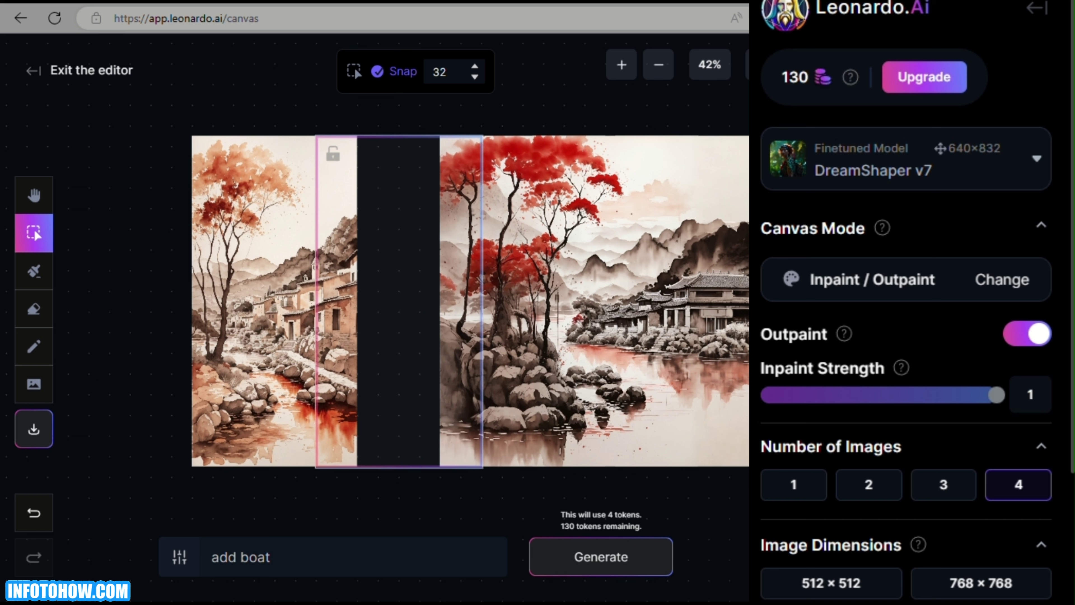
{"action": "left_click", "coordinate": [1055, 304]}
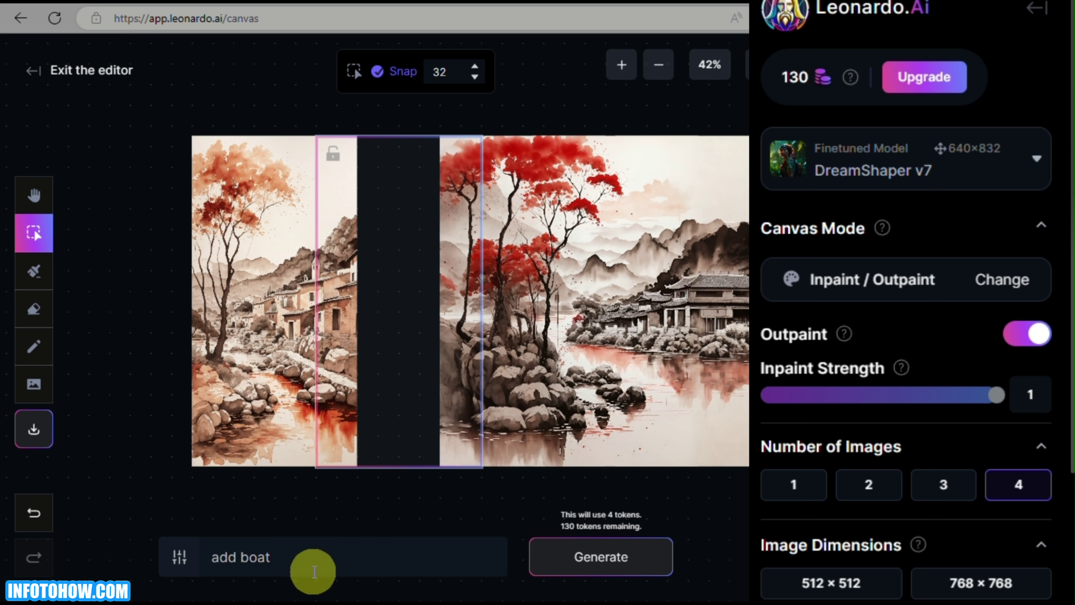
{"action": "triple_click", "coordinate": [319, 557]}
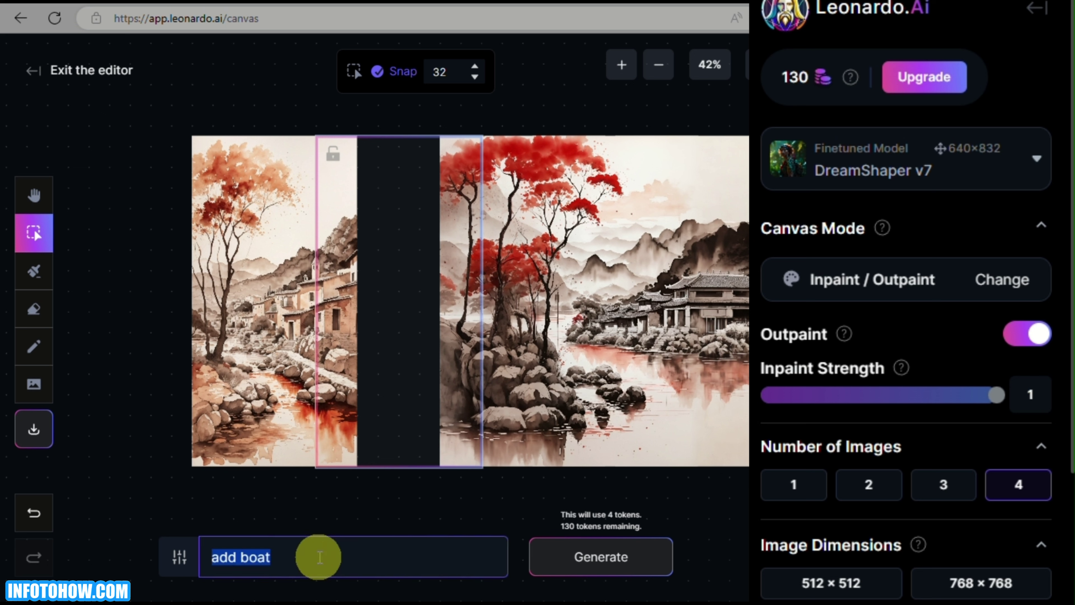
{"action": "type", "text": "merge image"}
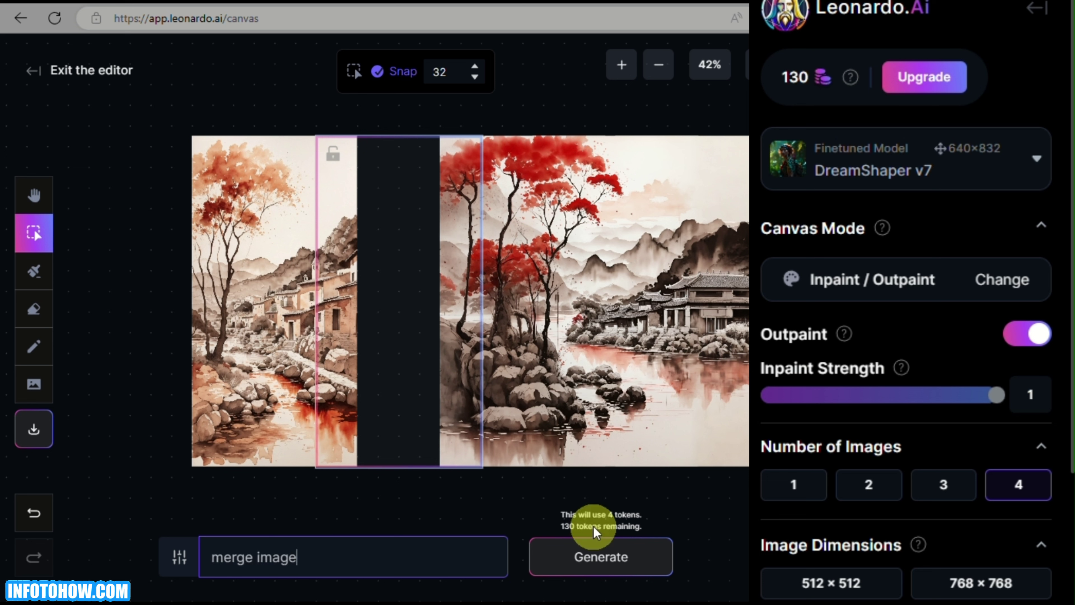
{"action": "left_click", "coordinate": [606, 561]}
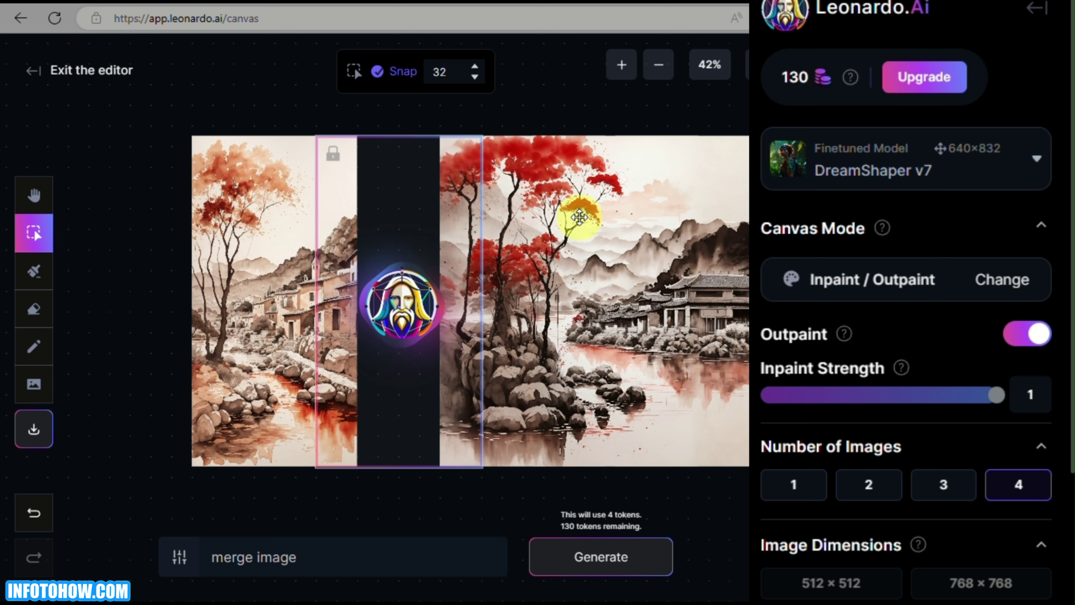
{"action": "key", "text": "h"}
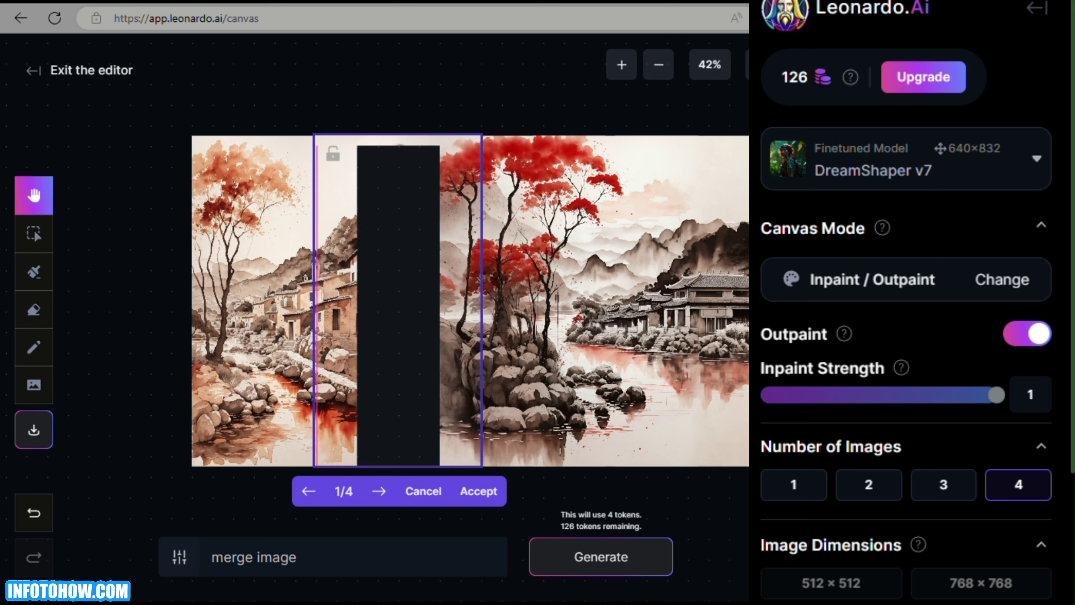
- Browse the gap fills and accept option 2, the village houses variation
{"action": "left_click", "coordinate": [377, 492]}
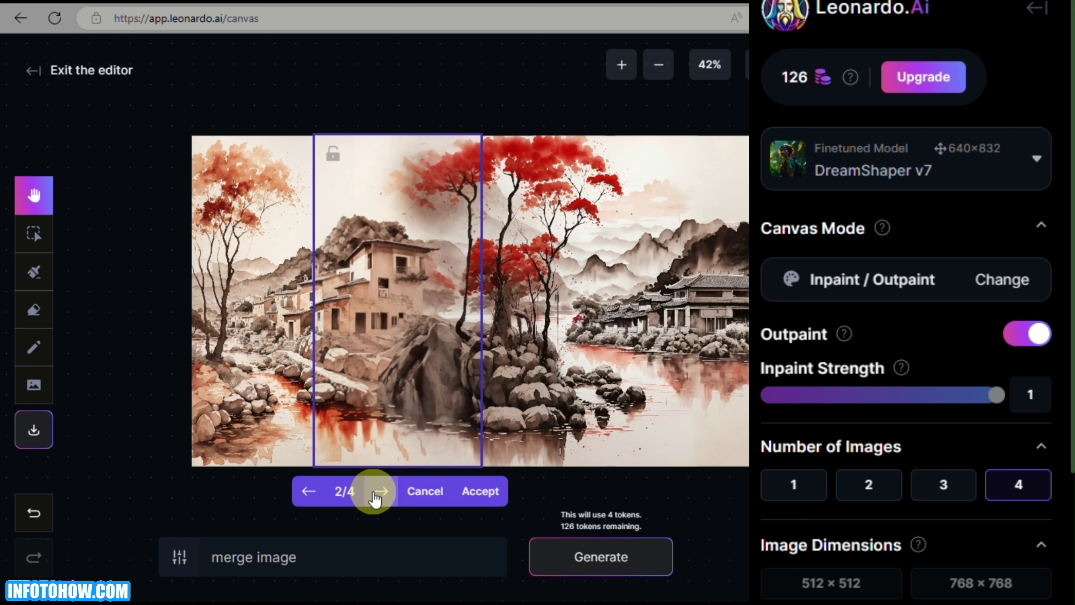
{"action": "left_click", "coordinate": [377, 492]}
{"action": "left_click", "coordinate": [377, 493]}
{"action": "left_click", "coordinate": [377, 492]}
{"action": "left_click", "coordinate": [376, 492]}
{"action": "left_click", "coordinate": [480, 491]}
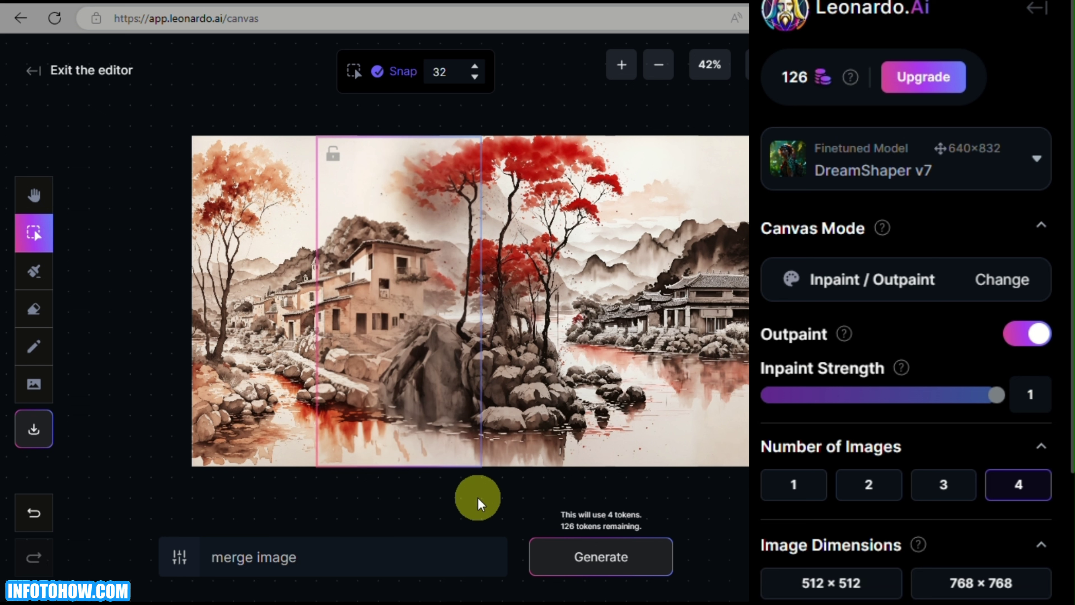
{"action": "left_click", "coordinate": [35, 271]}
- Mask the house in the middle strip and generate four inpaint variations with the prompt 'improve image'
{"action": "mouse_move", "coordinate": [387, 159]}
{"action": "left_mouse_down"}
{"action": "mouse_move", "coordinate": [416, 172]}
{"action": "mouse_move", "coordinate": [393, 212]}
{"action": "mouse_move", "coordinate": [363, 234]}
{"action": "mouse_move", "coordinate": [388, 204]}
{"action": "mouse_move", "coordinate": [364, 311]}
{"action": "mouse_move", "coordinate": [381, 389]}
{"action": "mouse_move", "coordinate": [427, 434]}
{"action": "left_mouse_up"}
{"action": "left_click", "coordinate": [368, 553]}
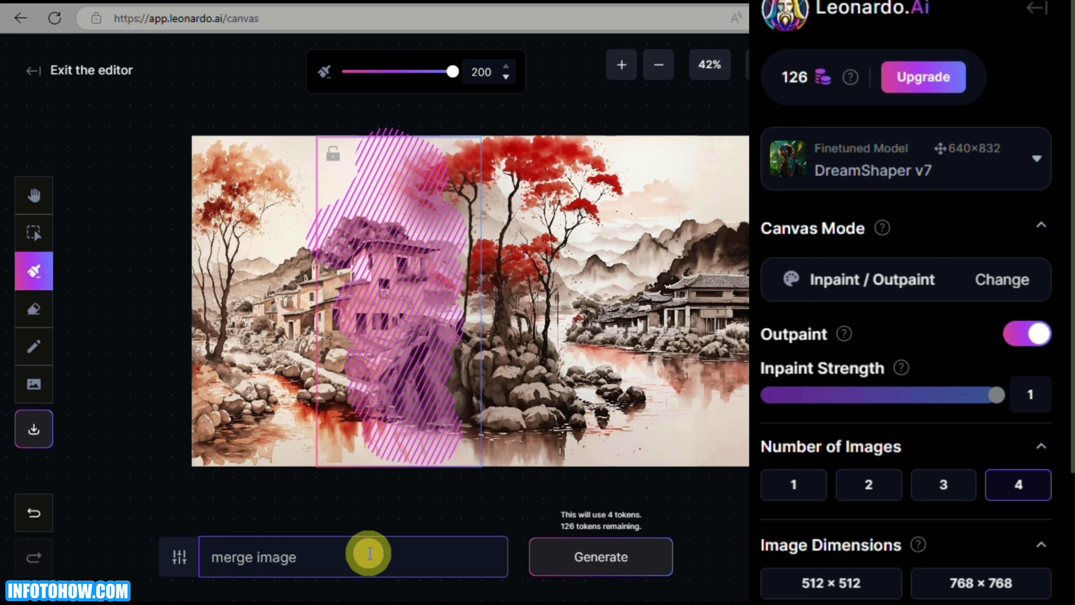
{"action": "triple_click", "coordinate": [369, 553]}
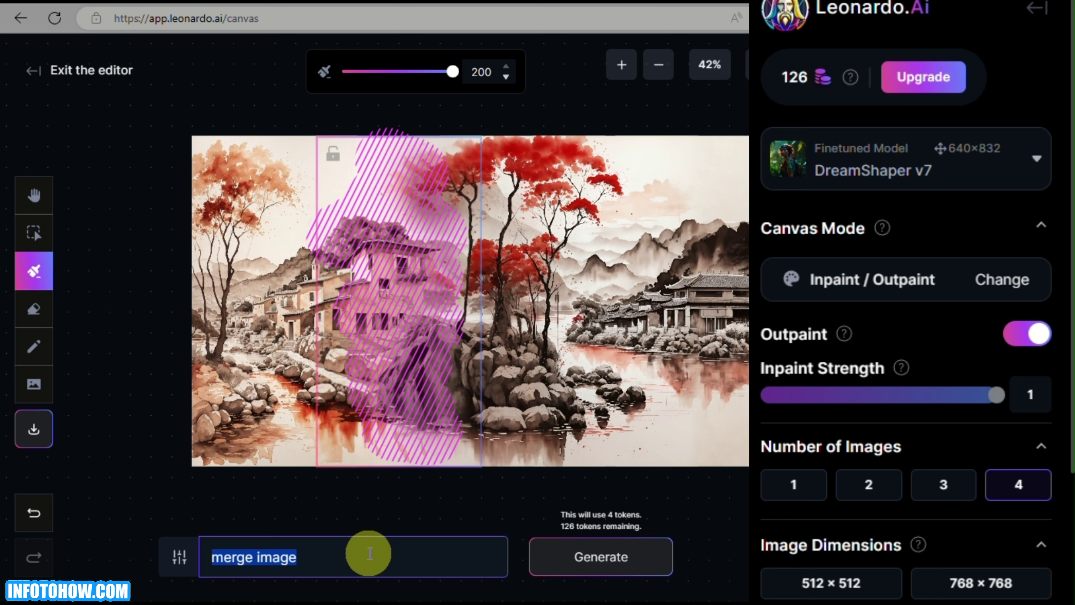
{"action": "left_click", "coordinate": [422, 552]}
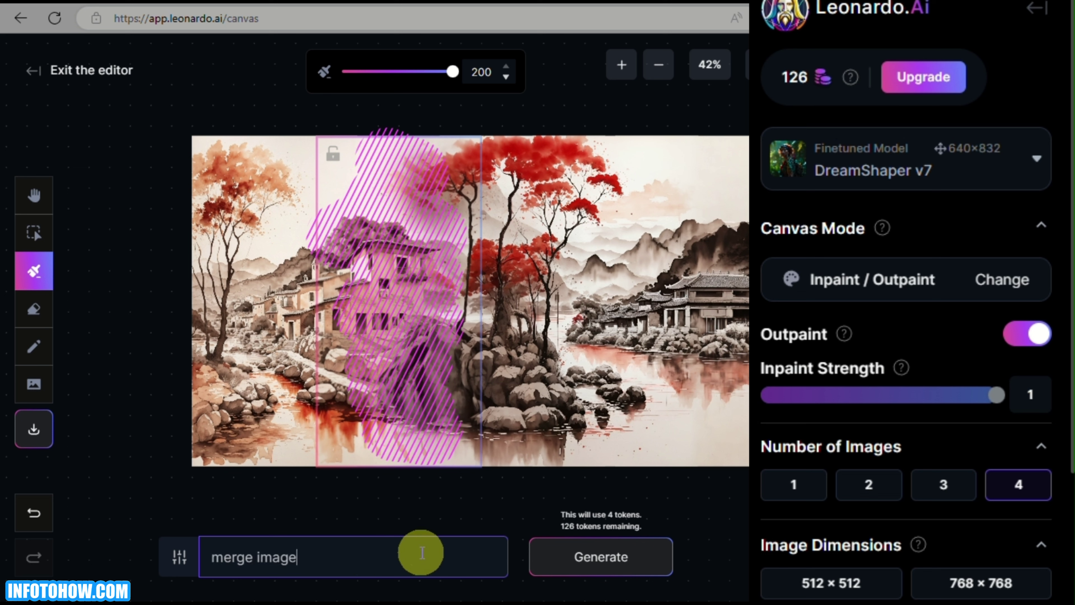
{"action": "key", "text": "BackSpace"}
{"action": "type", "text": "en"}
{"action": "type", "text": "improv"}
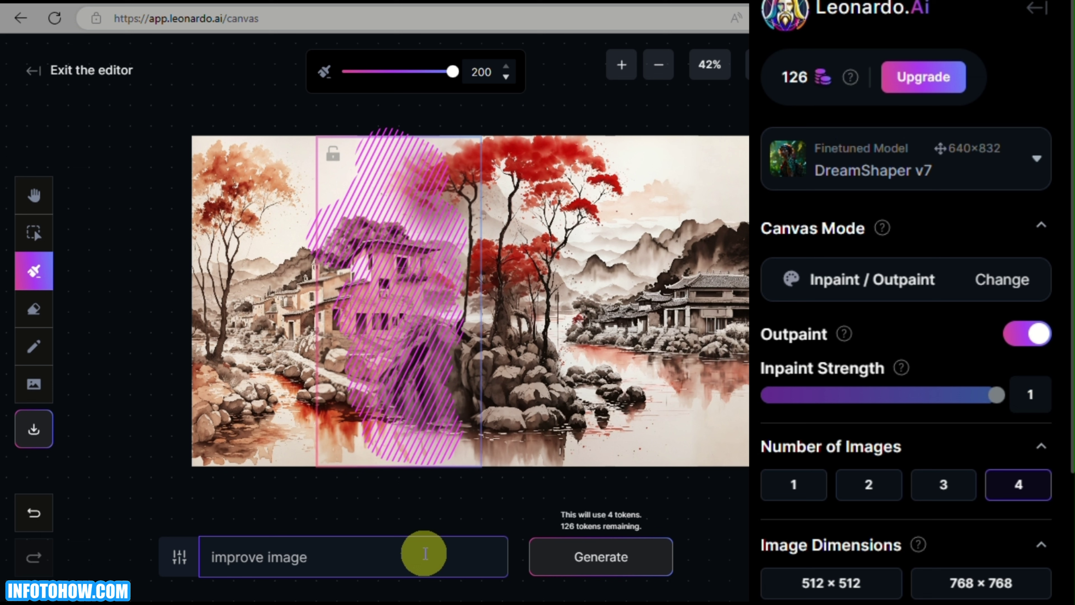
{"action": "left_click", "coordinate": [621, 568]}
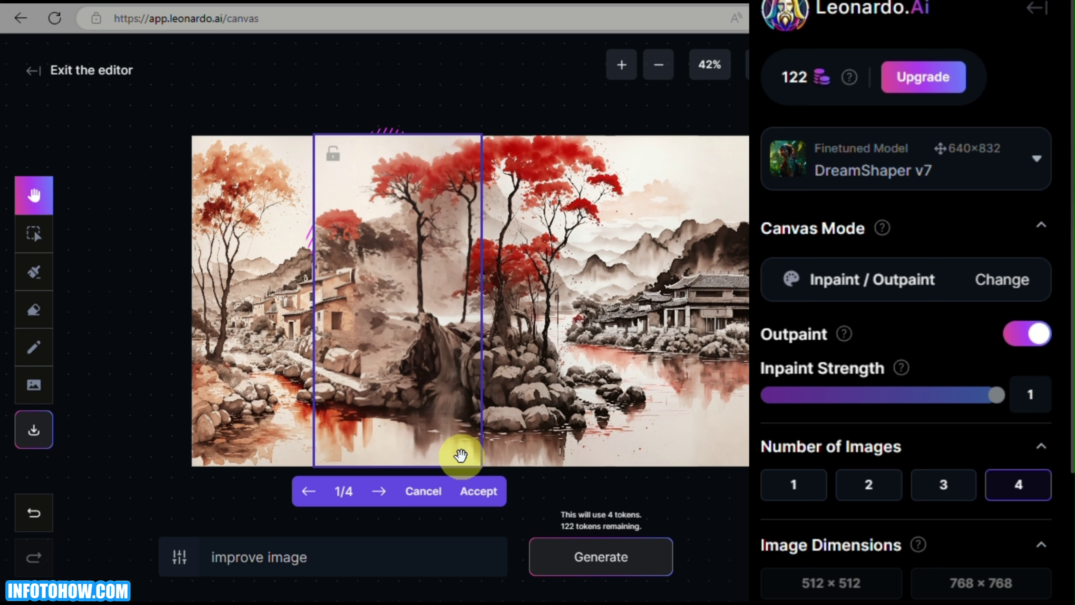
- Compare the four variations and accept option 3 of 4, with mountains and a waterfall
{"action": "left_click", "coordinate": [378, 491]}
{"action": "left_click", "coordinate": [381, 491]}
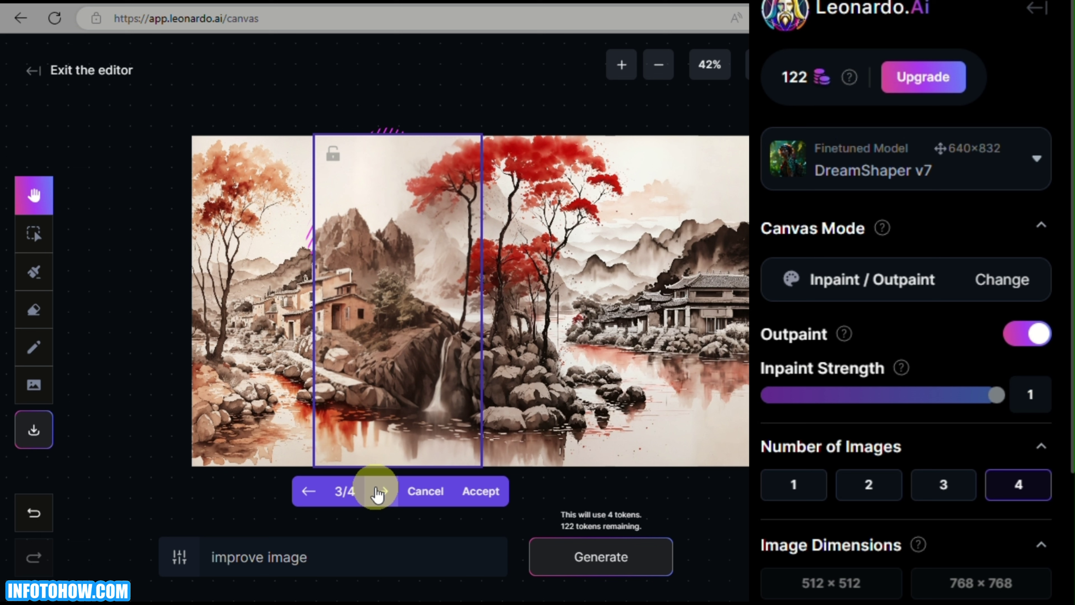
{"action": "left_click", "coordinate": [378, 491]}
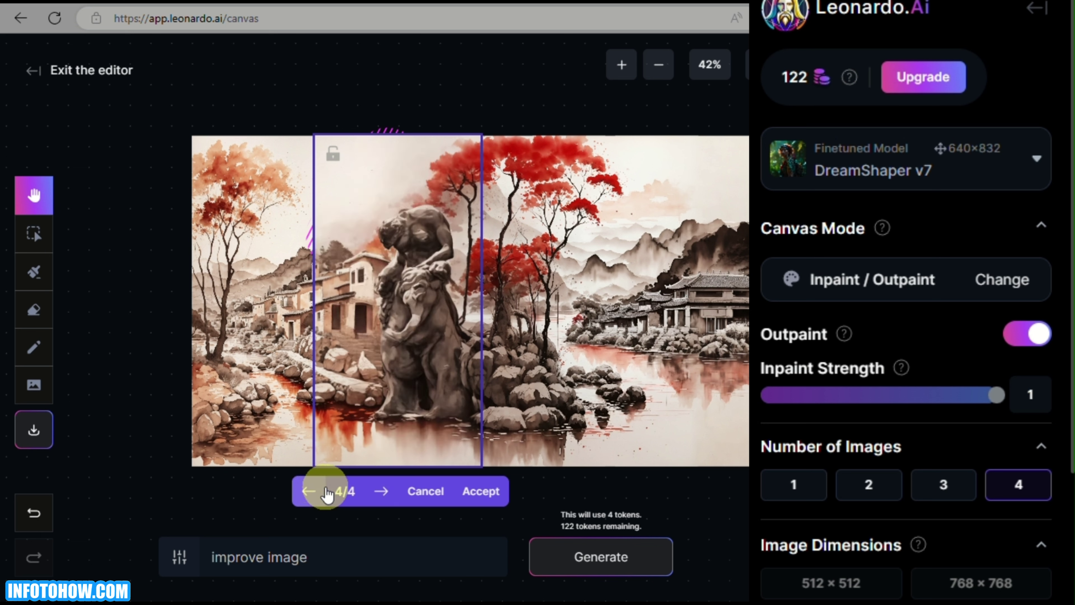
{"action": "left_click", "coordinate": [309, 492]}
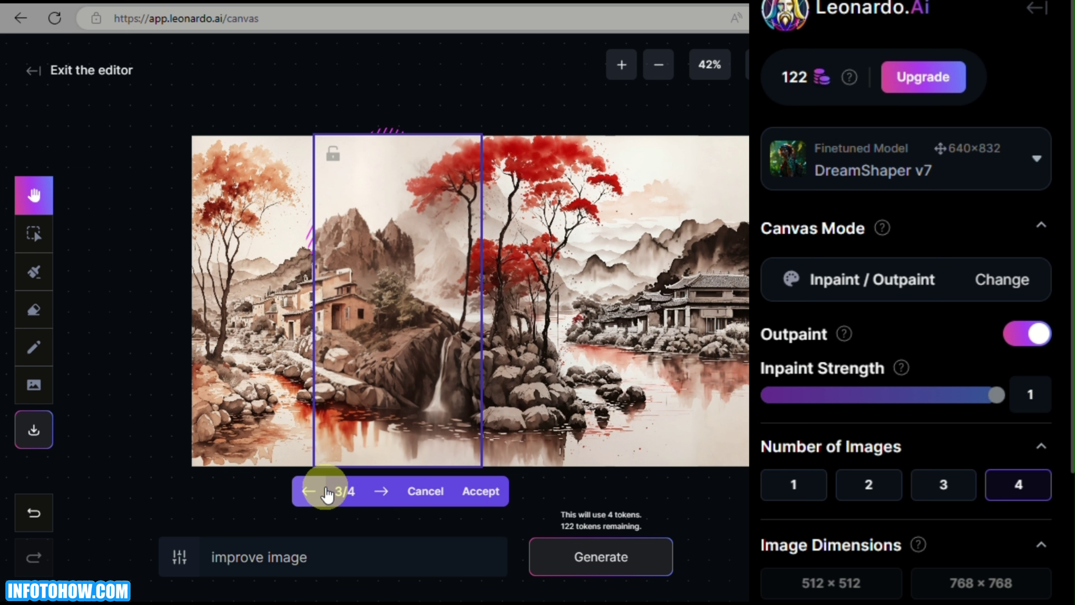
{"action": "left_click", "coordinate": [325, 492]}
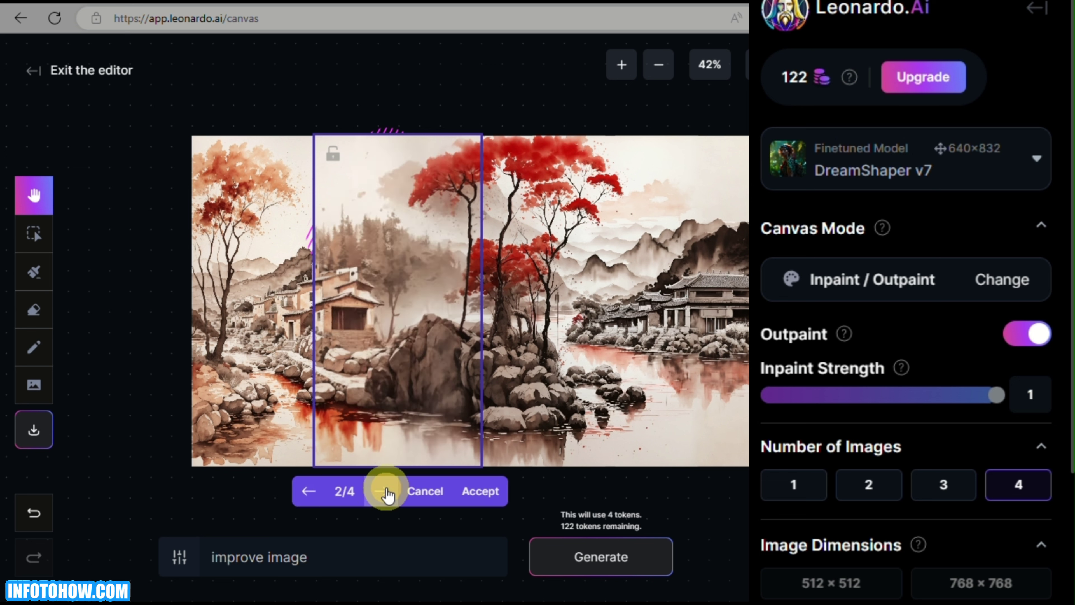
{"action": "left_click", "coordinate": [386, 492]}
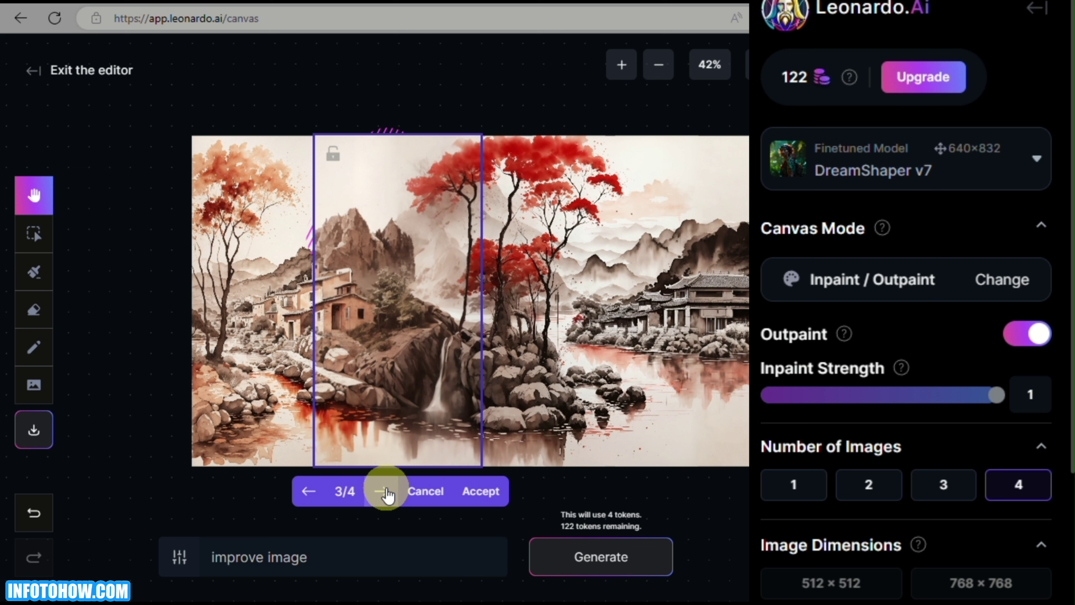
{"action": "left_click", "coordinate": [387, 492]}
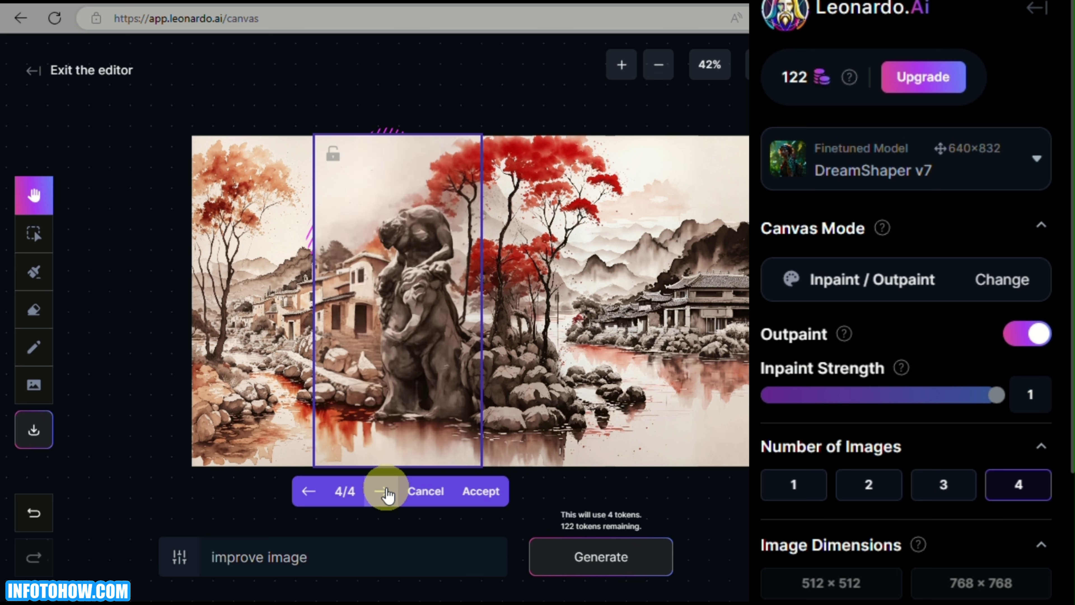
{"action": "left_click", "coordinate": [308, 492]}
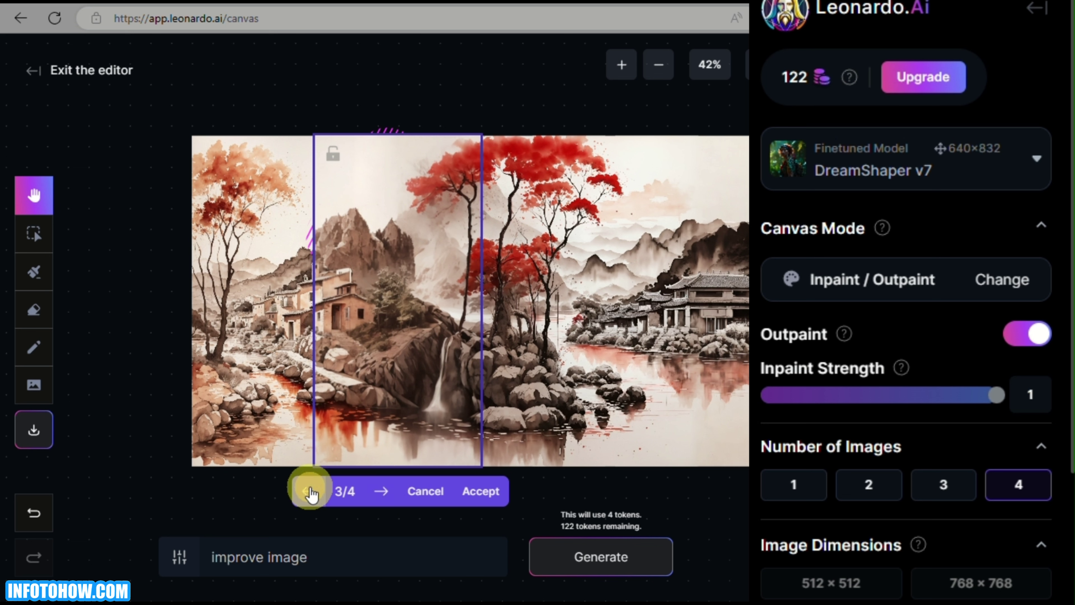
{"action": "left_click", "coordinate": [477, 509]}
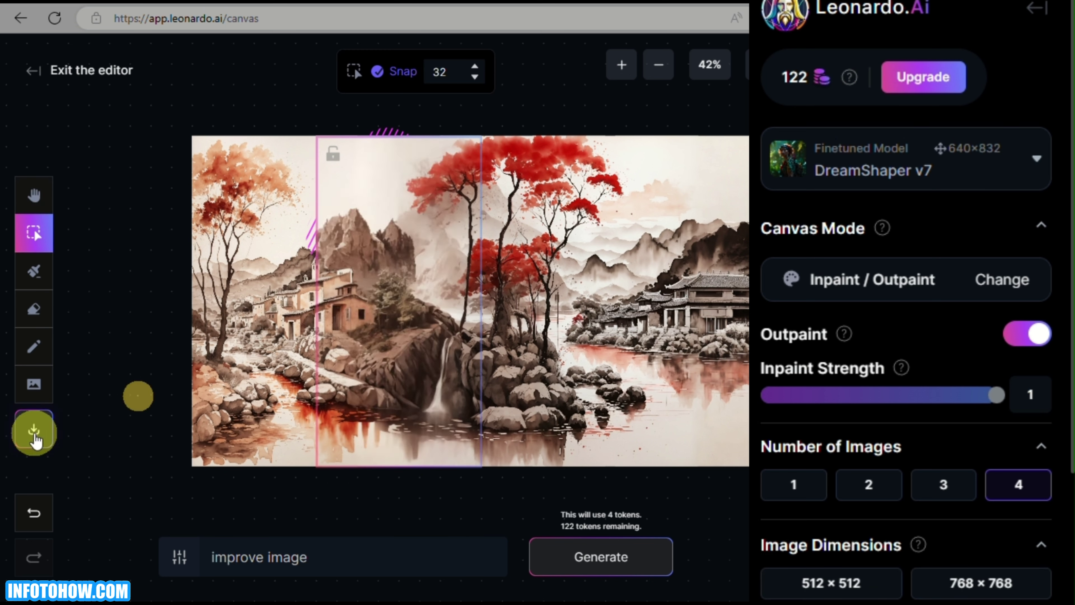
{"action": "left_click", "coordinate": [34, 430]}
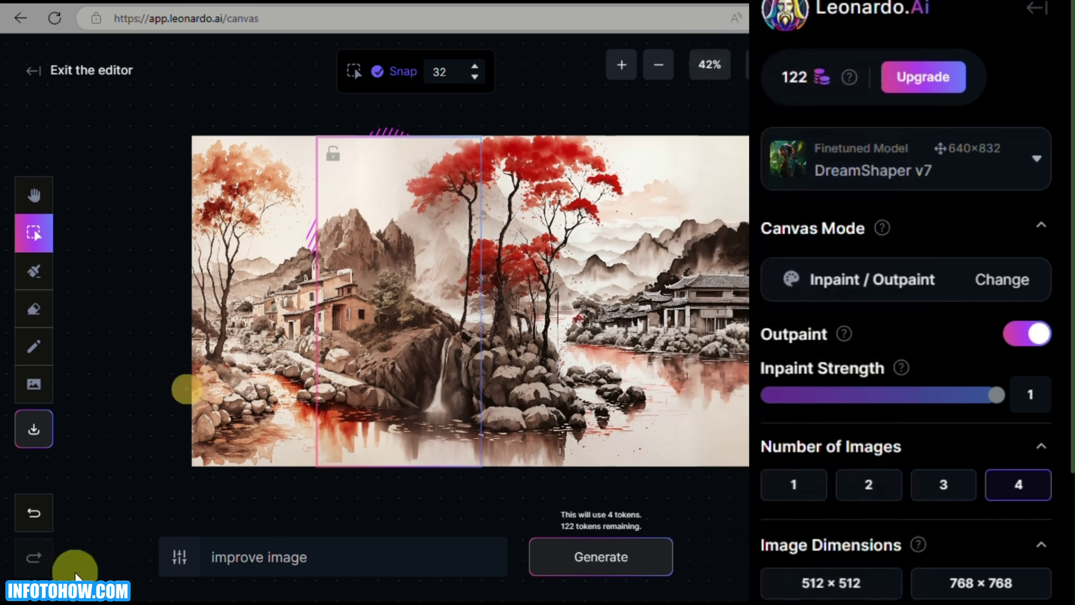
{"action": "left_click", "coordinate": [32, 513]}
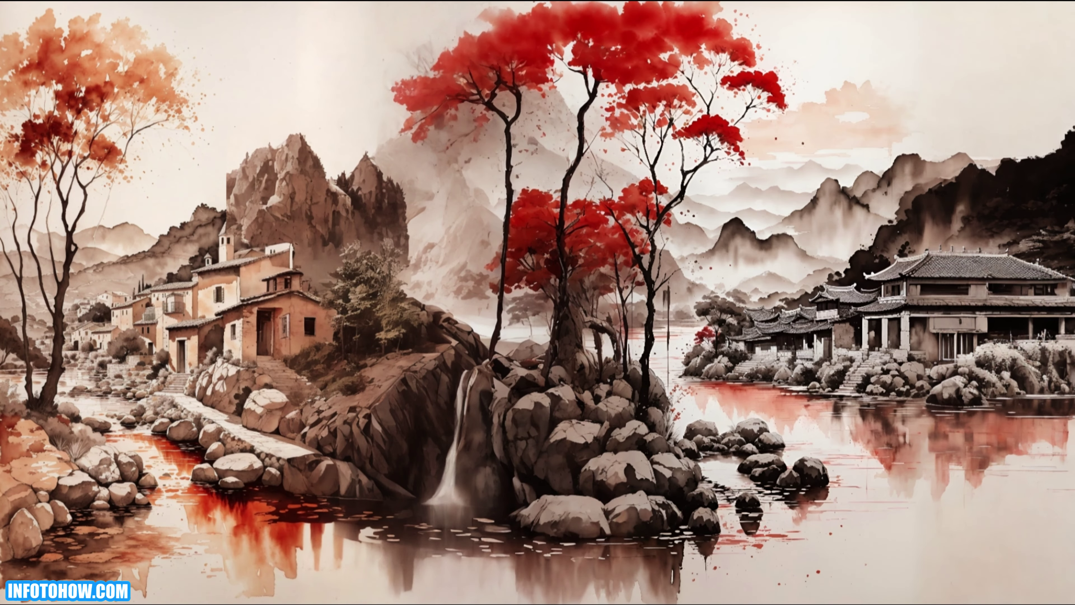